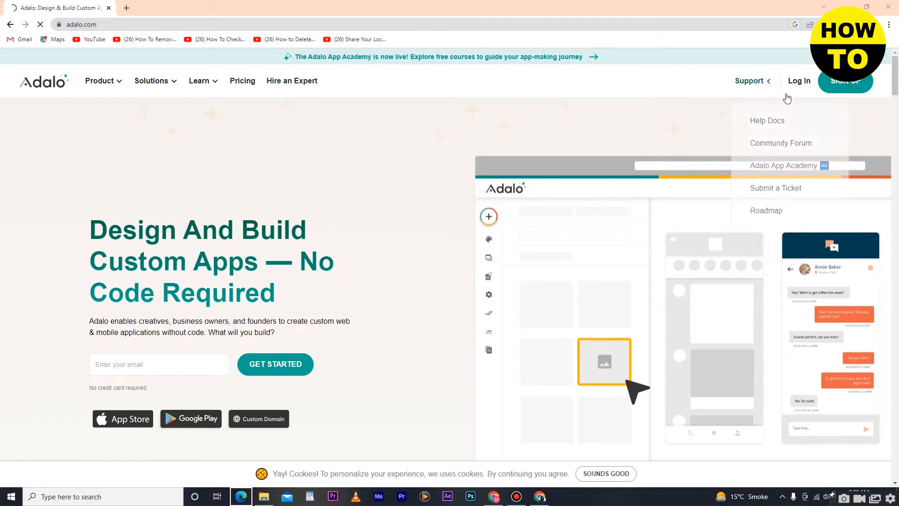
Open Adalo's free 'Sign Up For Free!' page in a new browser tab.
left_click(835, 85)
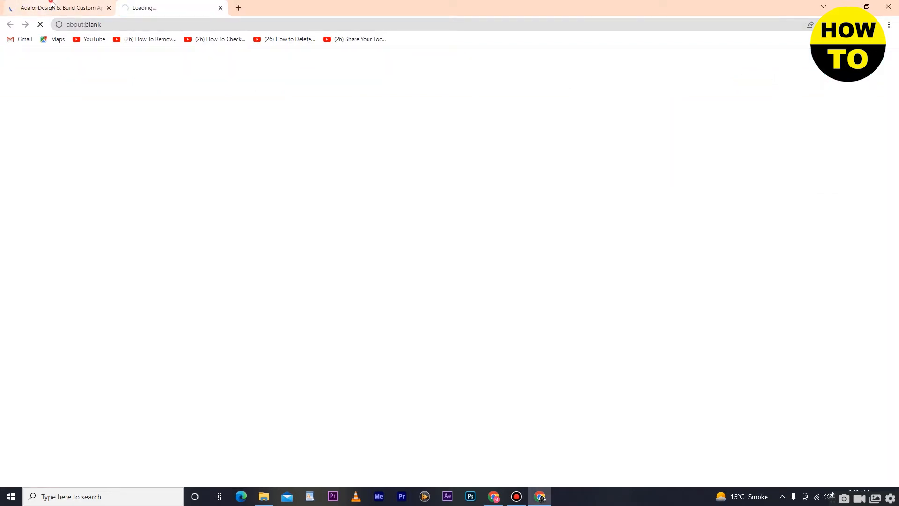
left_click(51, 7)
scroll(256, 320, "down", 4)
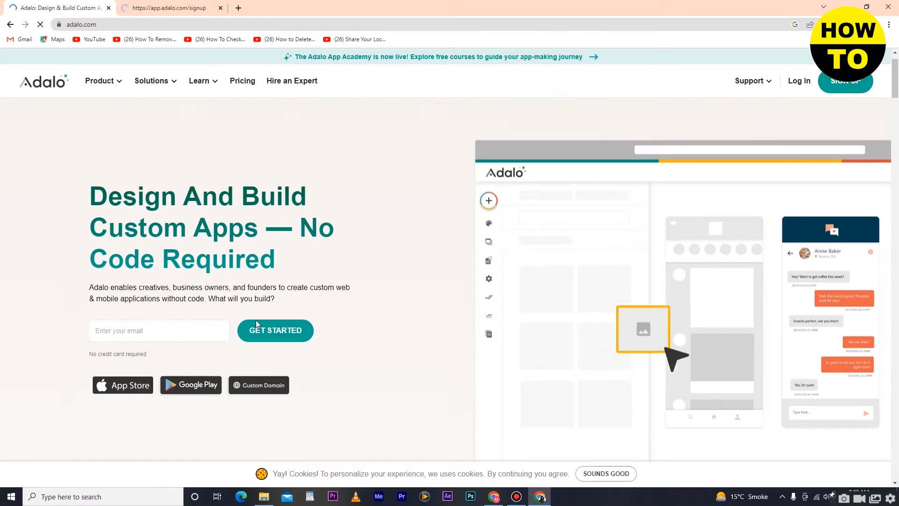
scroll(271, 361, "up", 4)
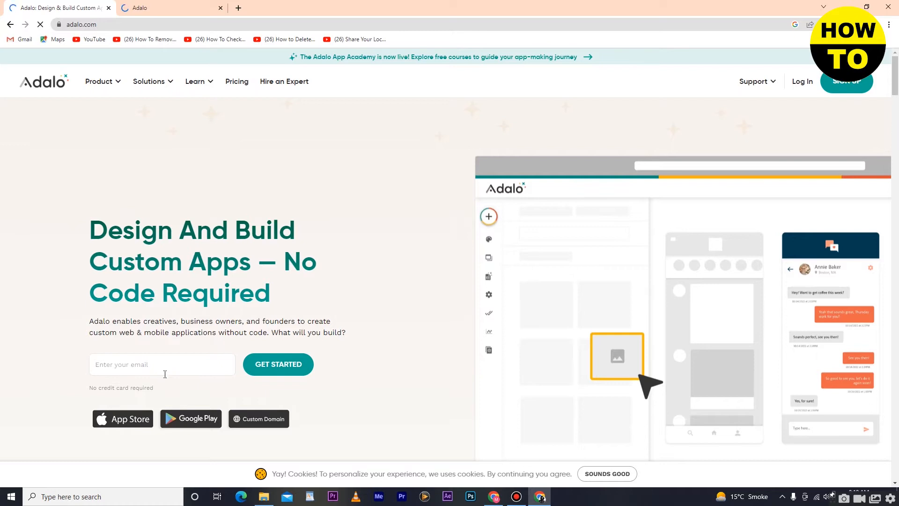
left_click(165, 368)
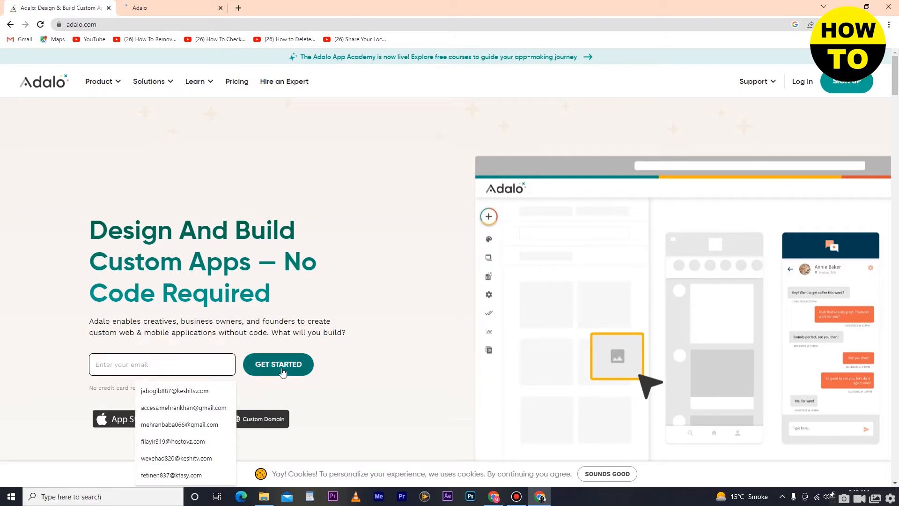
left_click(170, 6)
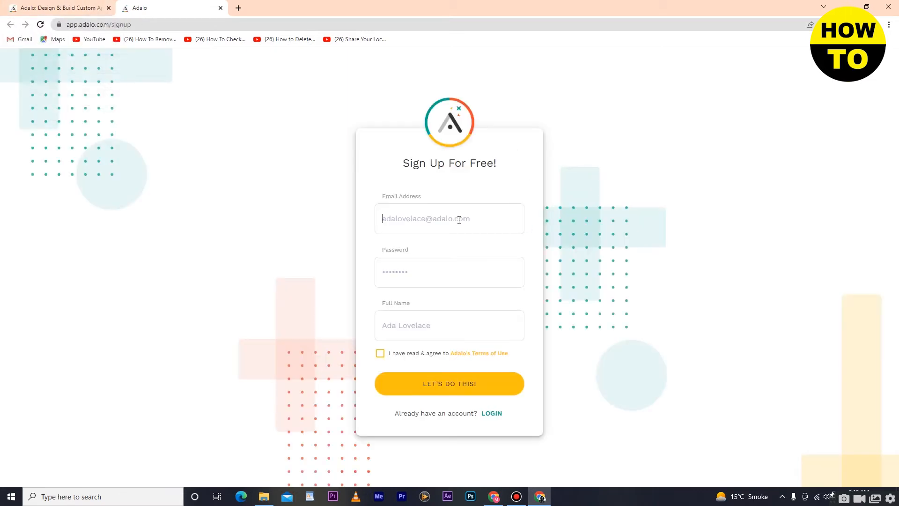
Fill in the account e-mail, password and full name, accept the Terms of Use, and sign up.
left_click(459, 221)
left_click(487, 262)
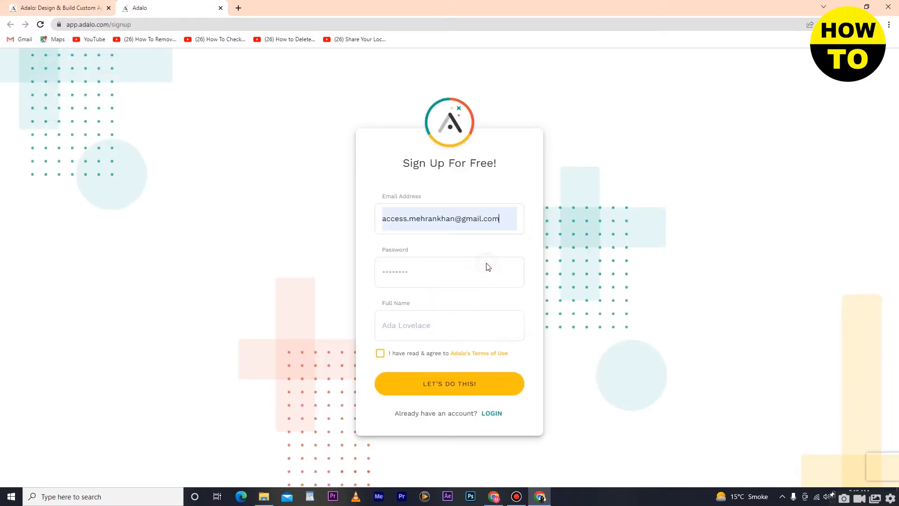
left_click(456, 271)
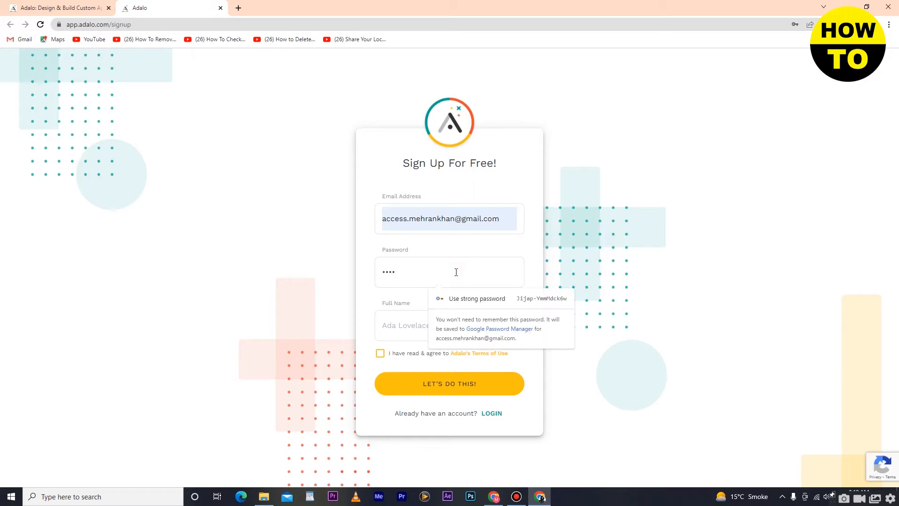
type("•")
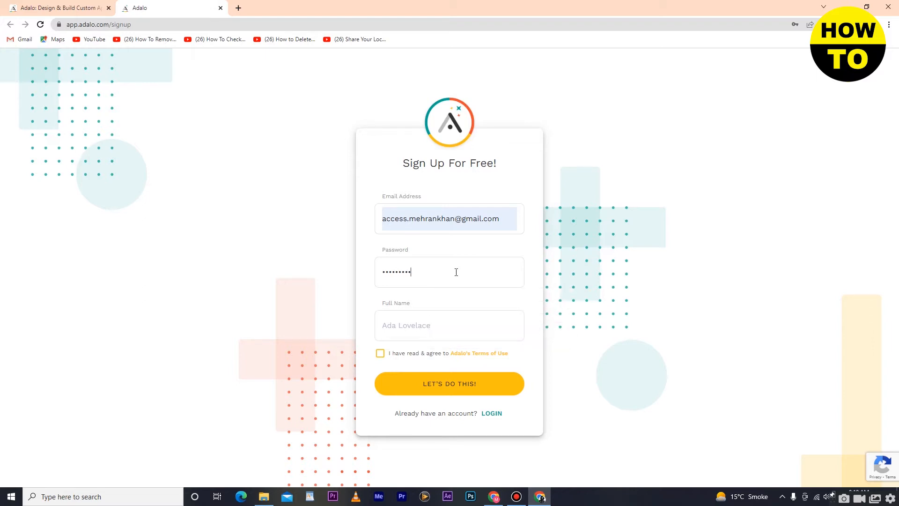
left_click(461, 316)
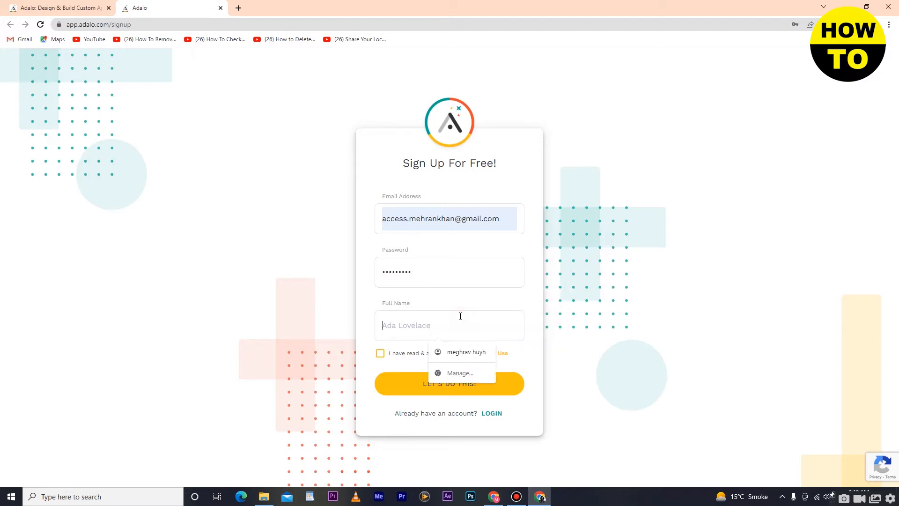
type("mehran")
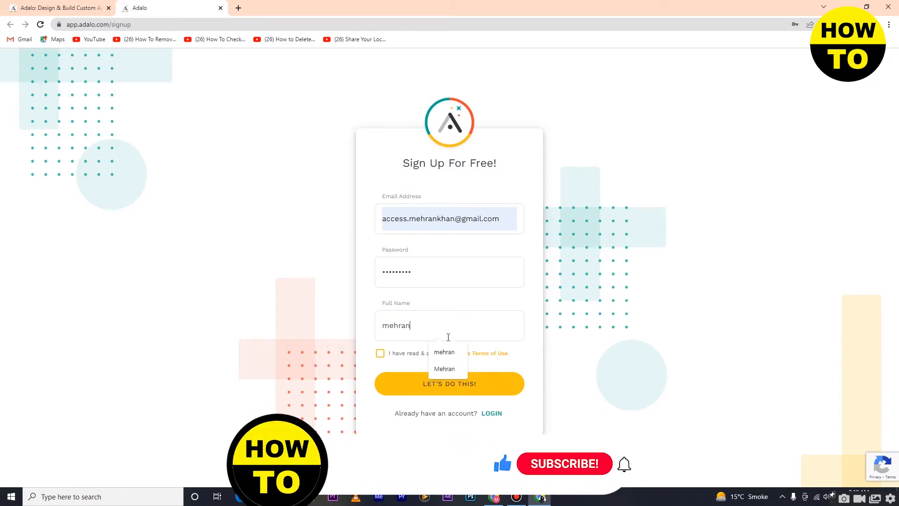
left_click(380, 354)
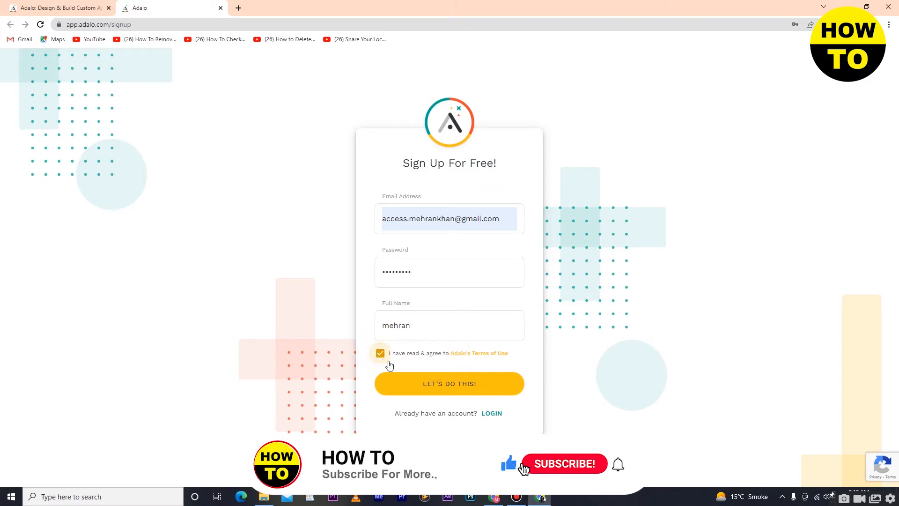
left_click(447, 384)
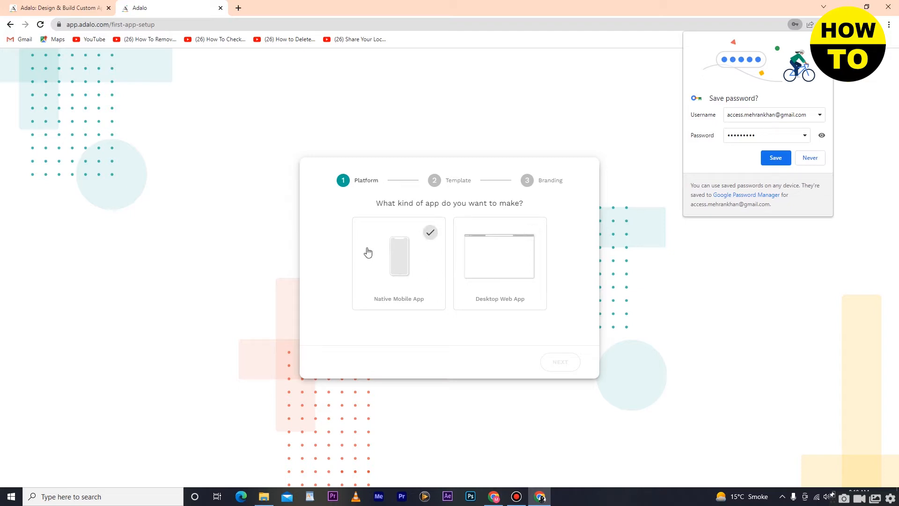
Choose Native Mobile App as the platform and Coaching as the template.
left_click(402, 250)
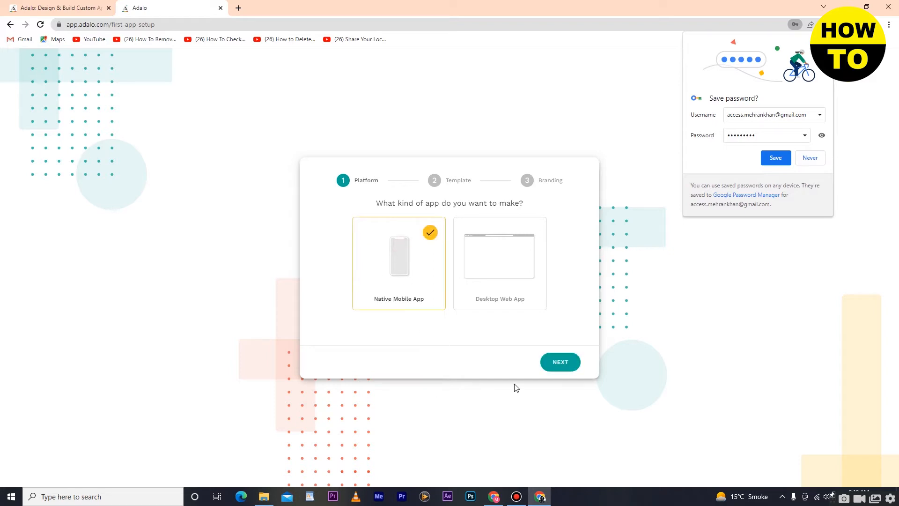
left_click(560, 364)
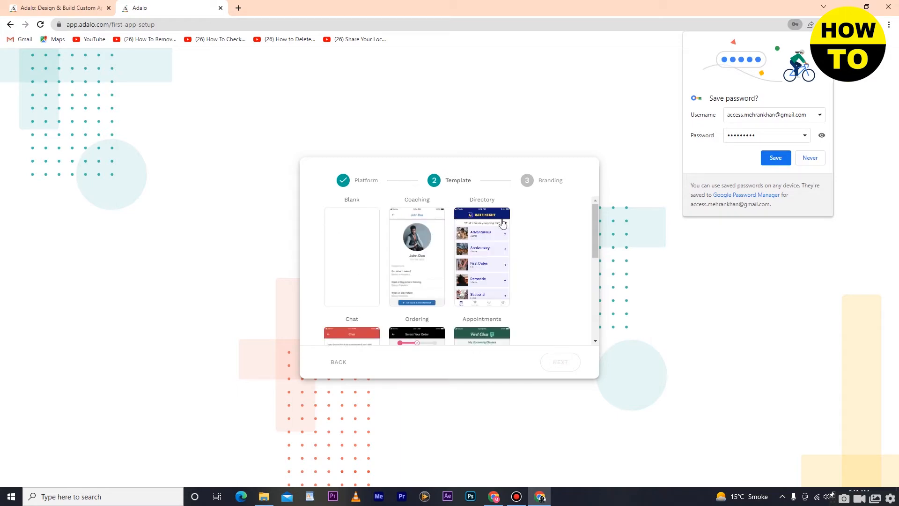
scroll(557, 263, "down", 3)
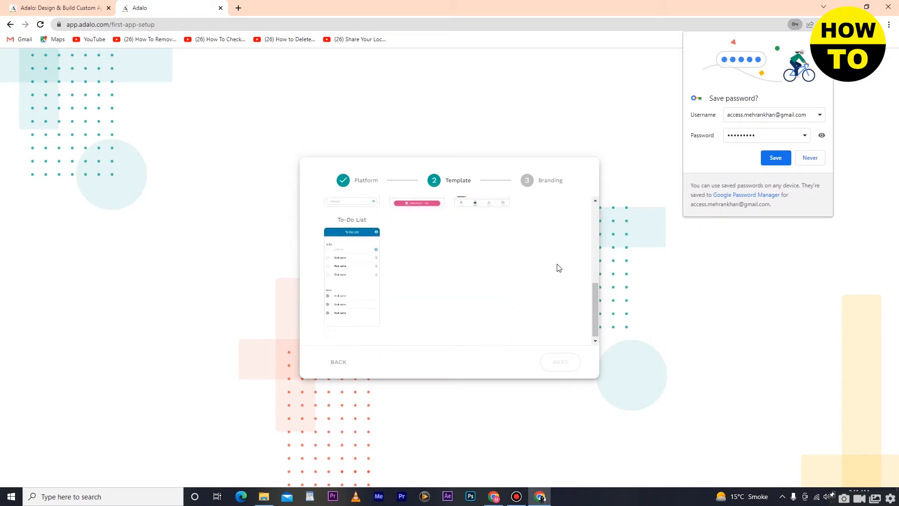
scroll(559, 267, "up", 3)
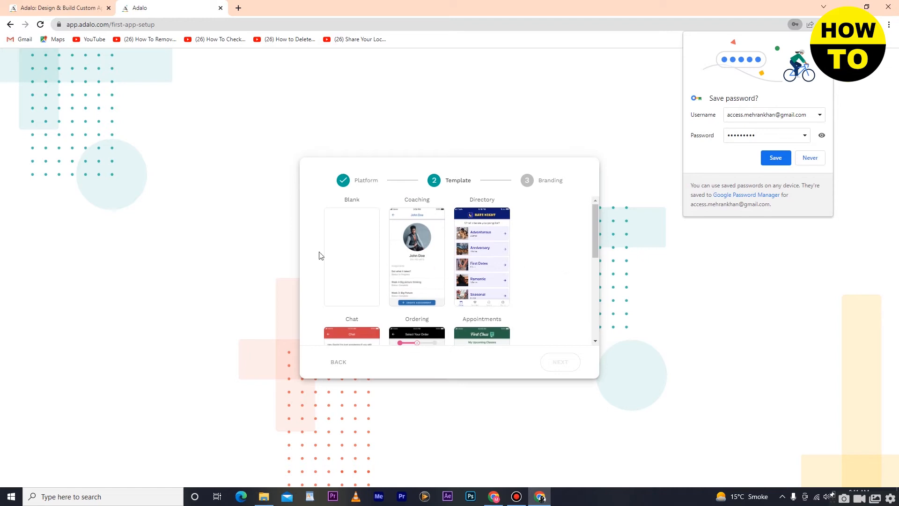
left_click(420, 233)
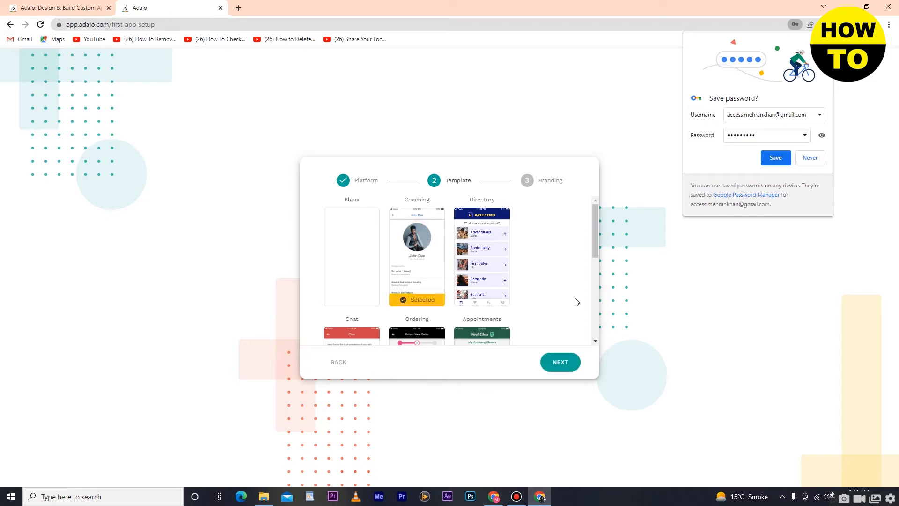
left_click(556, 365)
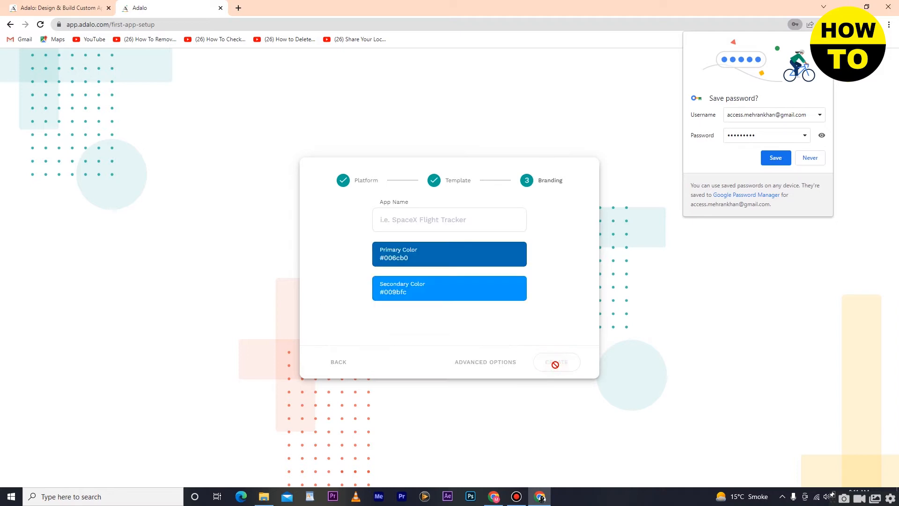
Enter the app name and set the primary colour to #1b1e1f.
left_click(410, 221)
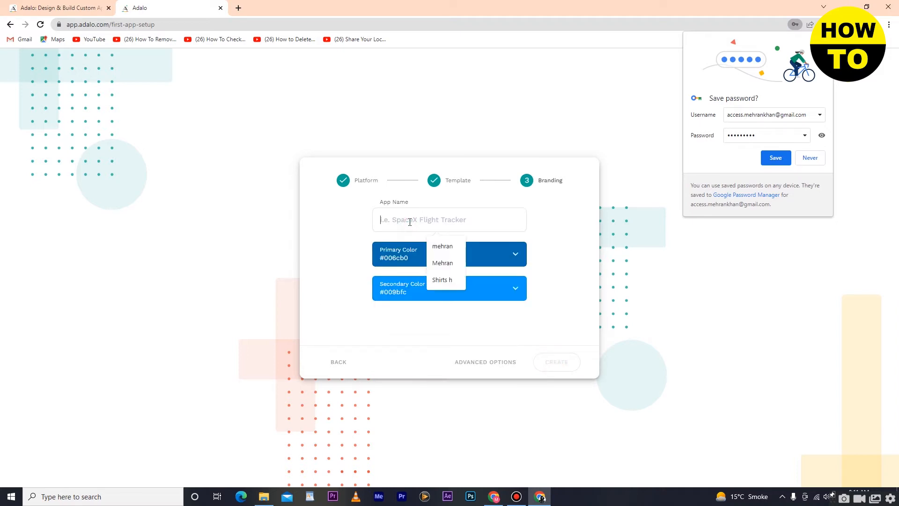
left_click(449, 264)
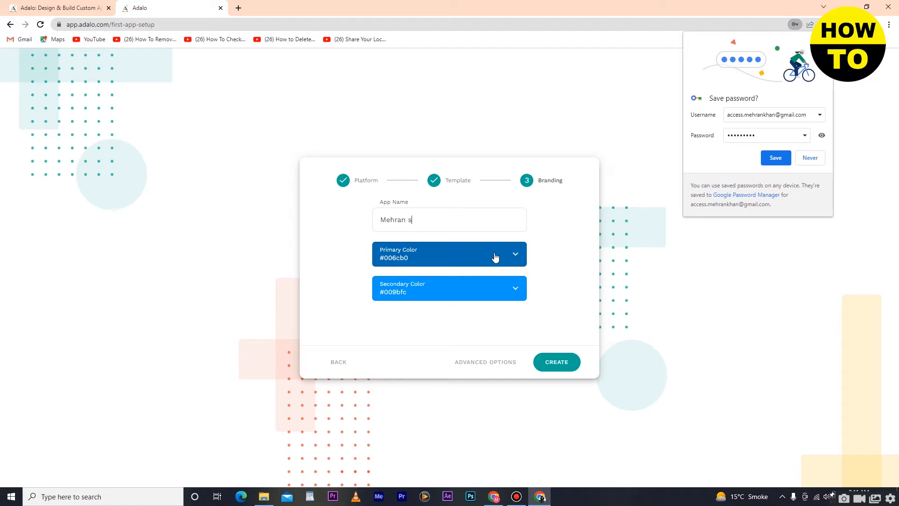
left_click(511, 256)
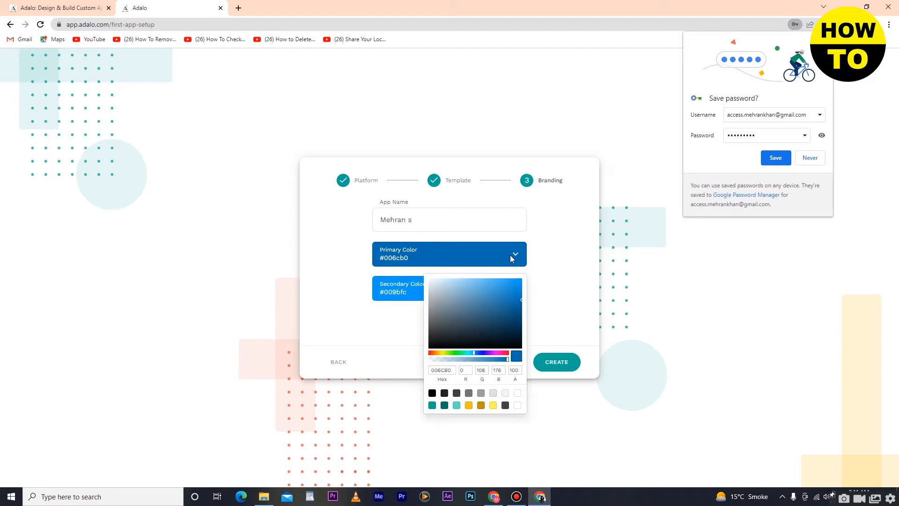
left_click(502, 287)
left_click_drag(480, 317, 440, 341)
left_click(557, 300)
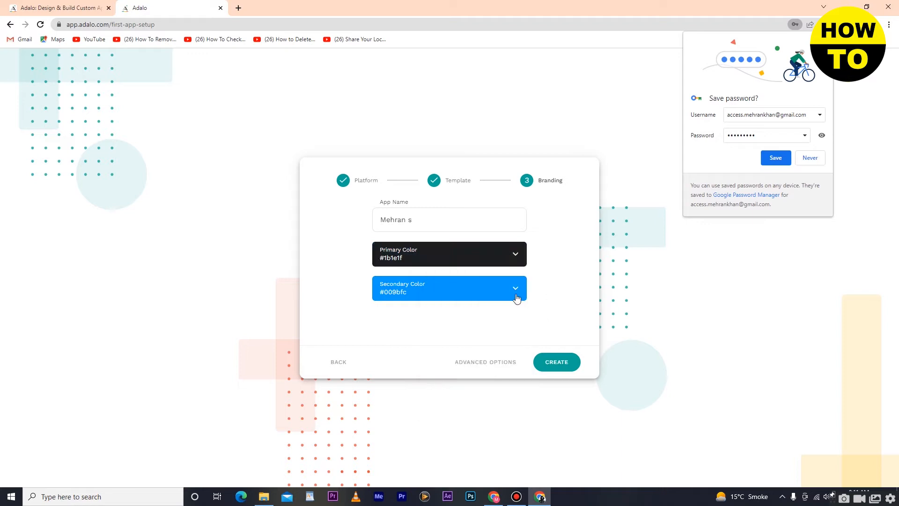
Set the secondary colour to #3481b2, keep Create New Database, and create the app.
left_click(516, 296)
left_click(449, 365)
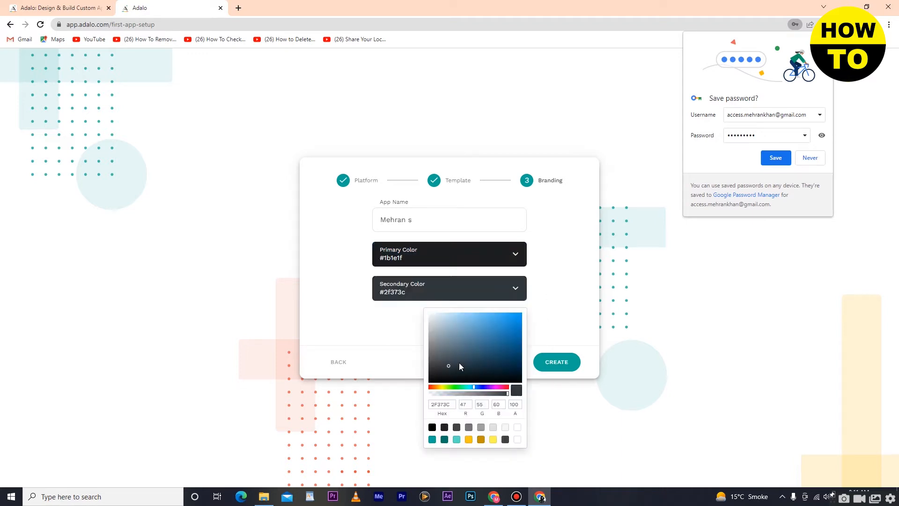
left_click(495, 334)
left_click(552, 300)
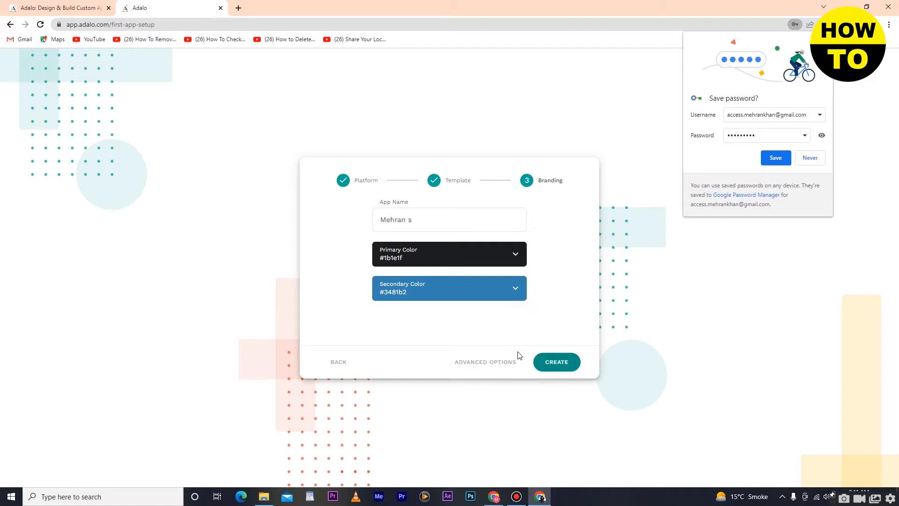
left_click(504, 365)
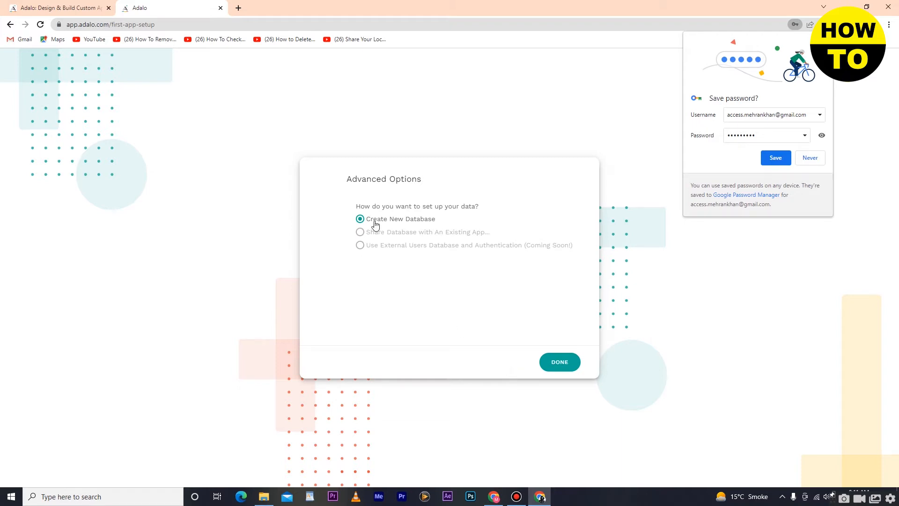
left_click(562, 364)
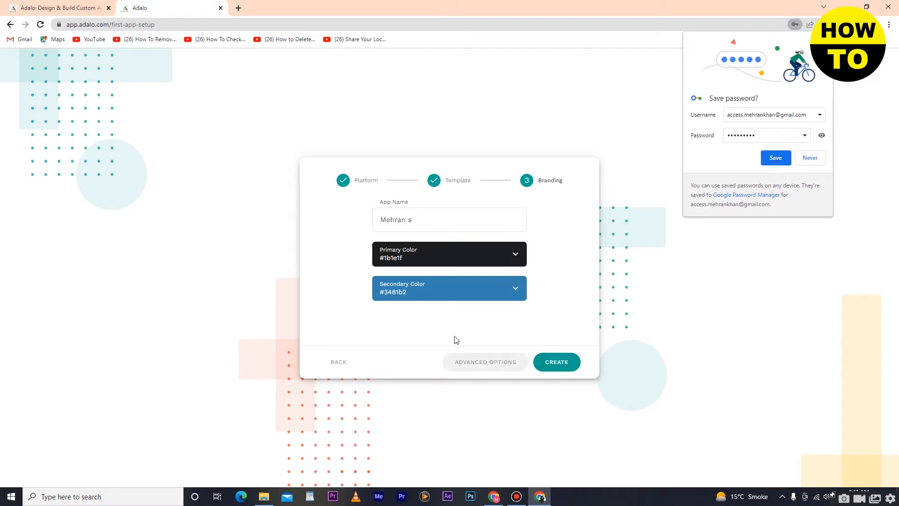
left_click(550, 368)
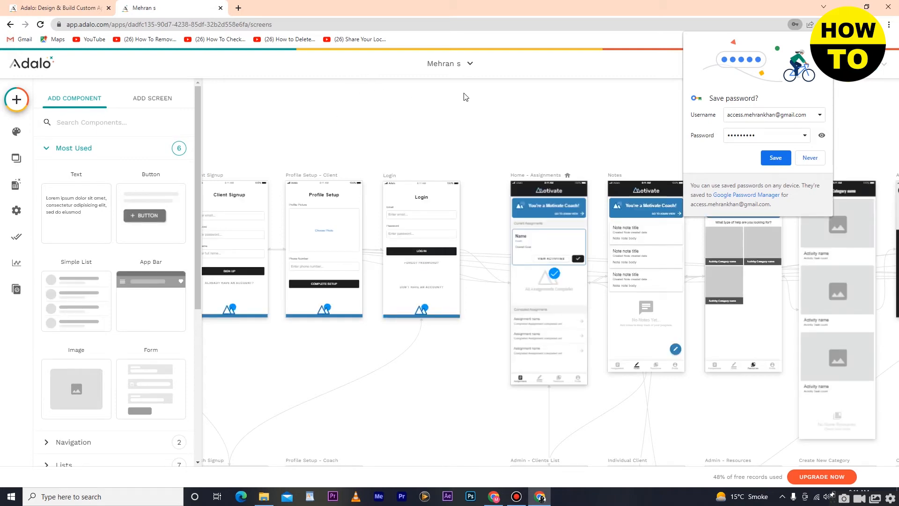
Close the Add panel to view the Coaching template screens, then bring back the component list.
left_click(388, 114)
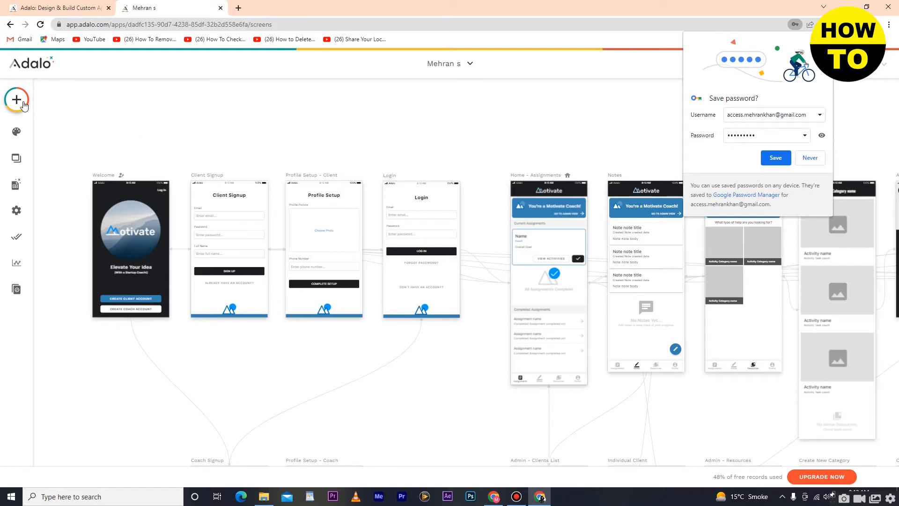
left_click(17, 99)
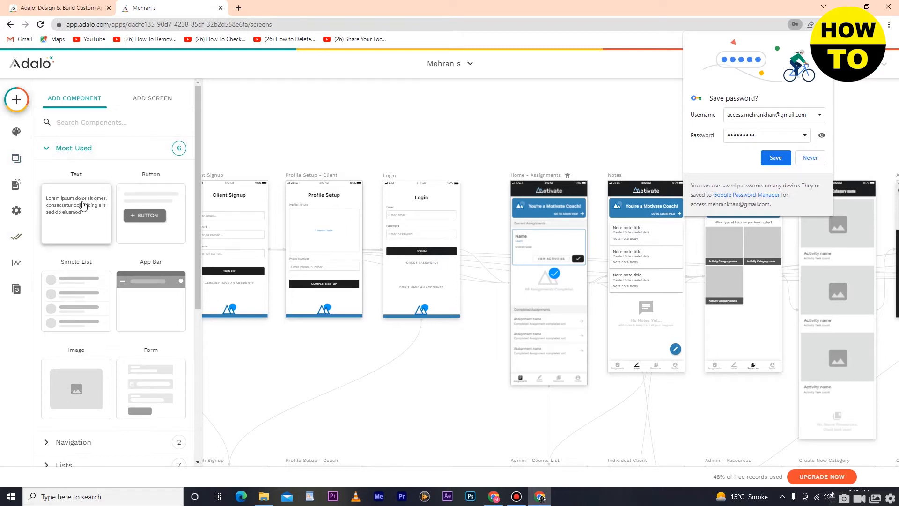
Add a Text component to Home - Assignments and change its text to 'ghgjhgjg'.
left_click_drag(82, 206, 527, 327)
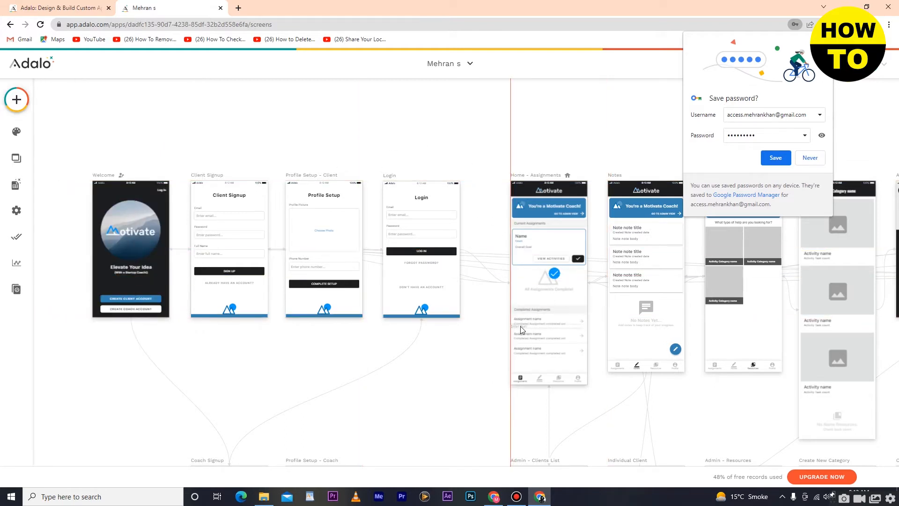
double_click(526, 326)
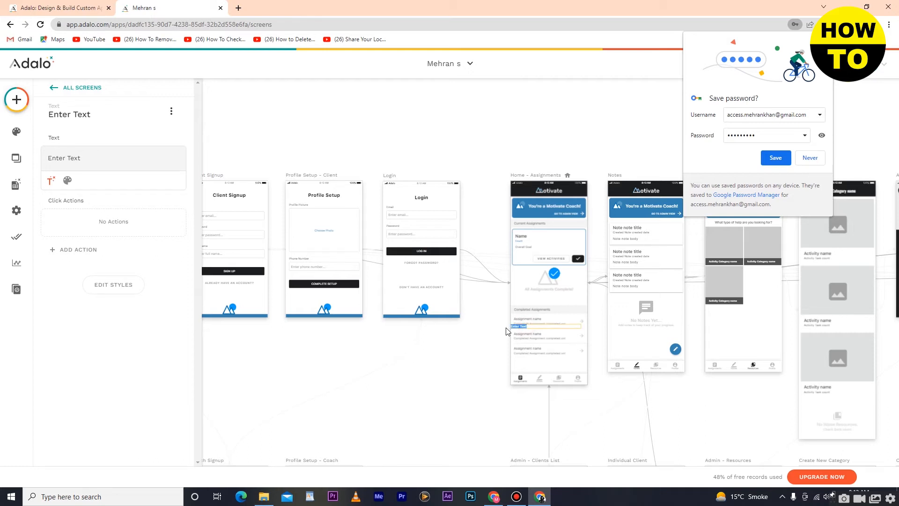
key("BackSpace")
type("ghgjhgjg")
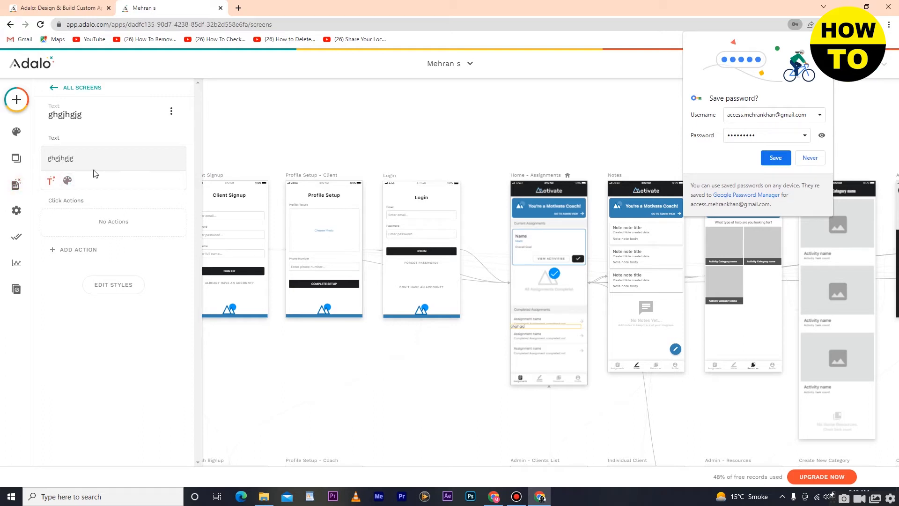
Review the text's weight (kept Medium) and font, then glance at the Completed Assignments list settings.
left_click(68, 180)
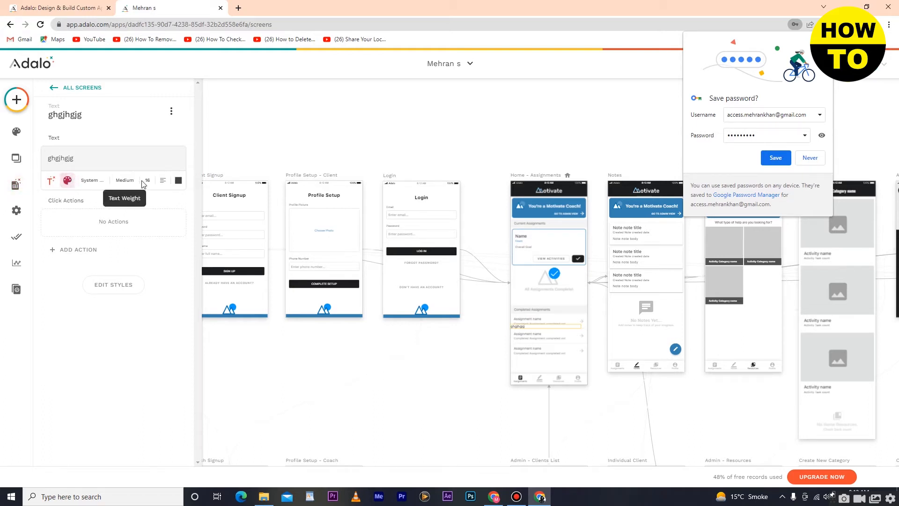
left_click(125, 180)
left_click(108, 241)
left_click(90, 180)
left_click(133, 136)
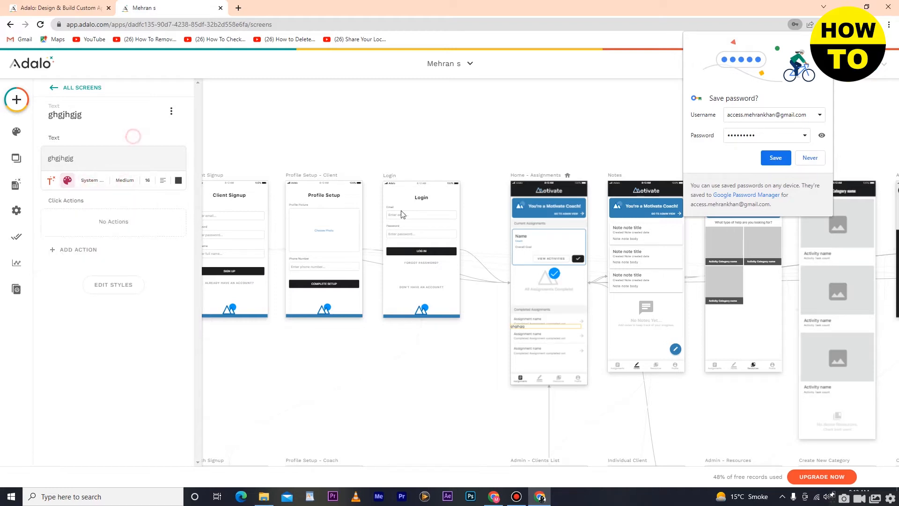
left_click(535, 332)
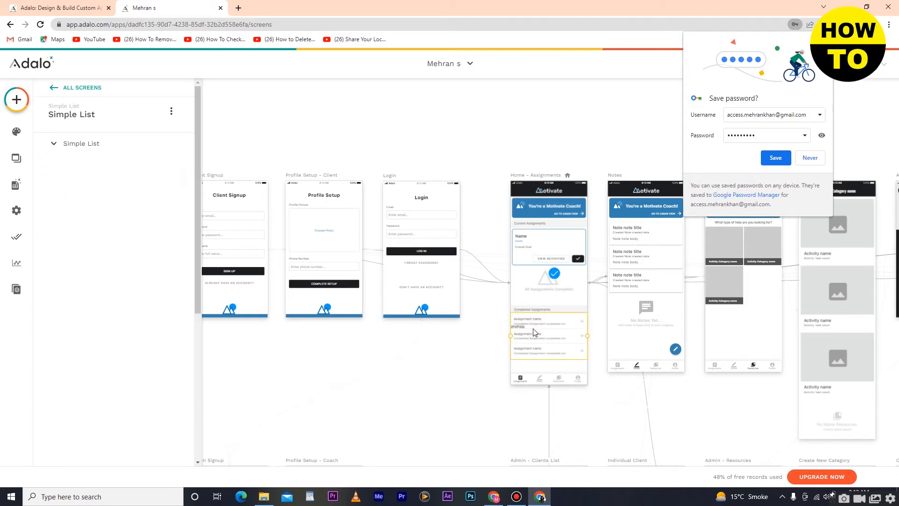
left_click(61, 145)
left_click(61, 146)
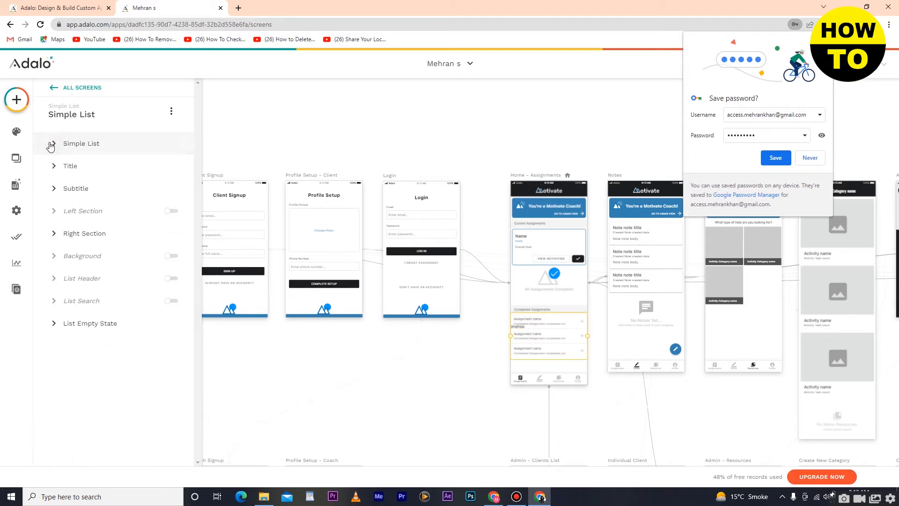
left_click(53, 96)
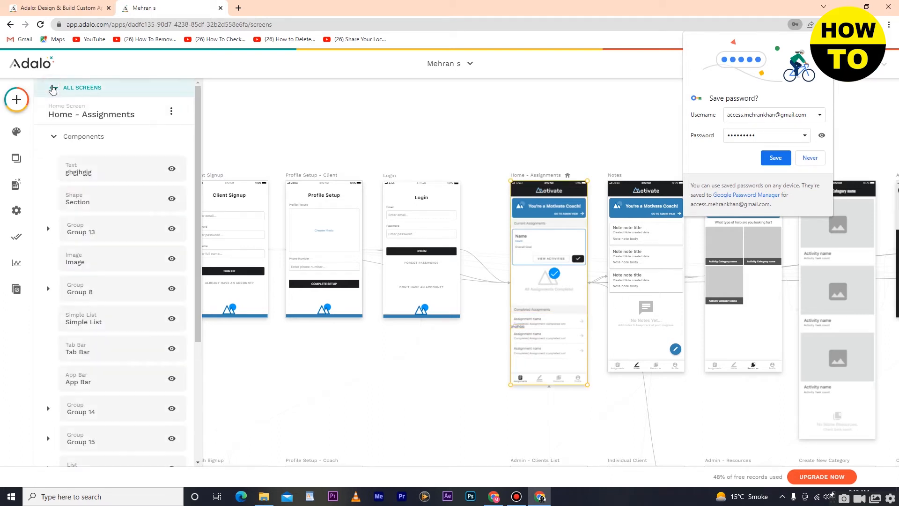
Place a Button on Home - Assignments, keeping it a Contained Button.
left_click(17, 100)
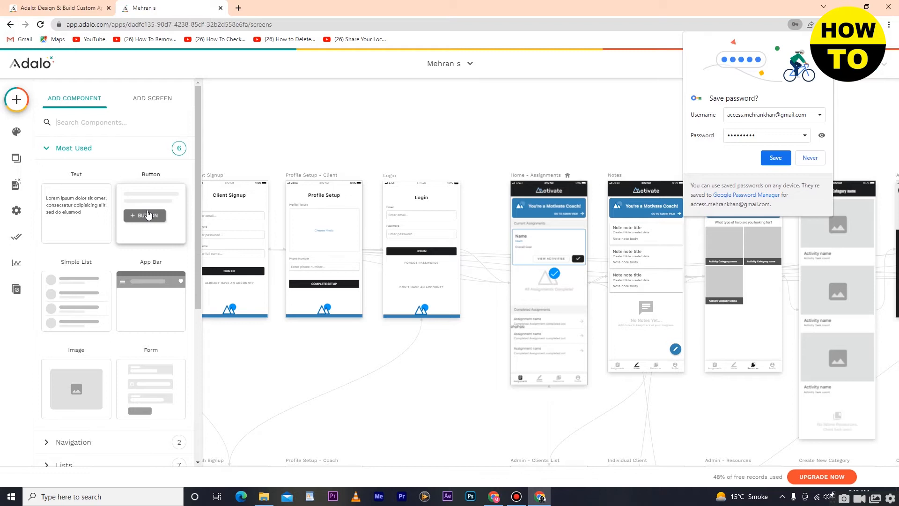
left_click_drag(147, 215, 22, 108)
left_click(18, 100)
left_click_drag(141, 219, 540, 297)
left_click(16, 99)
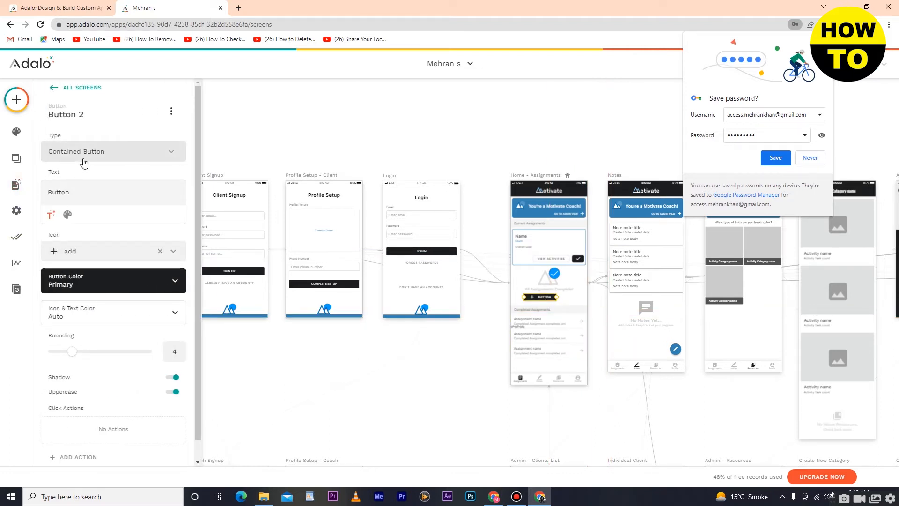
left_click(124, 152)
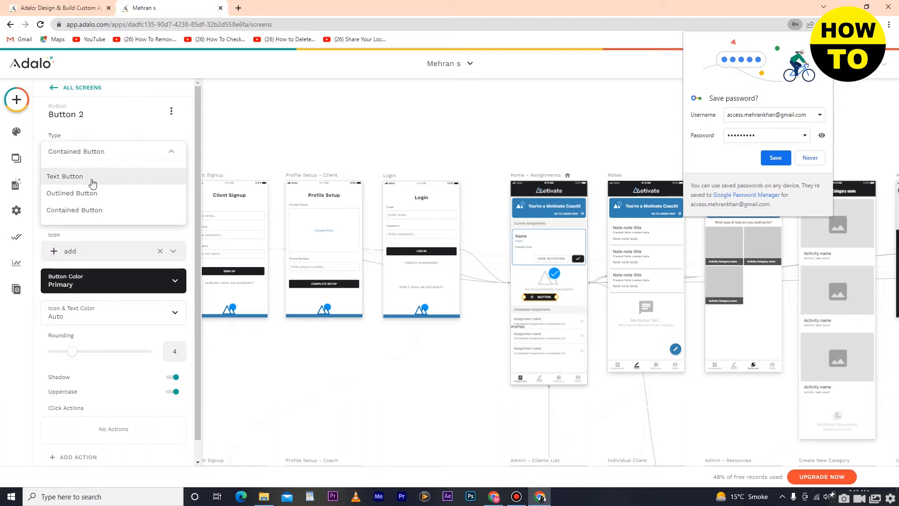
left_click(97, 217)
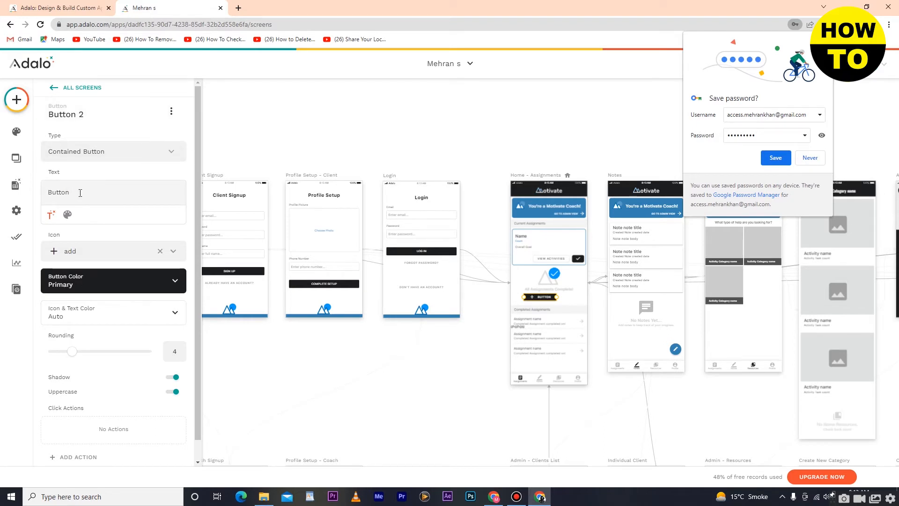
Prefix the button label to 'jhjhButton', widen it across the screen, and set rounding to 9.
type("jhj")
left_click_drag(554, 298, 647, 307)
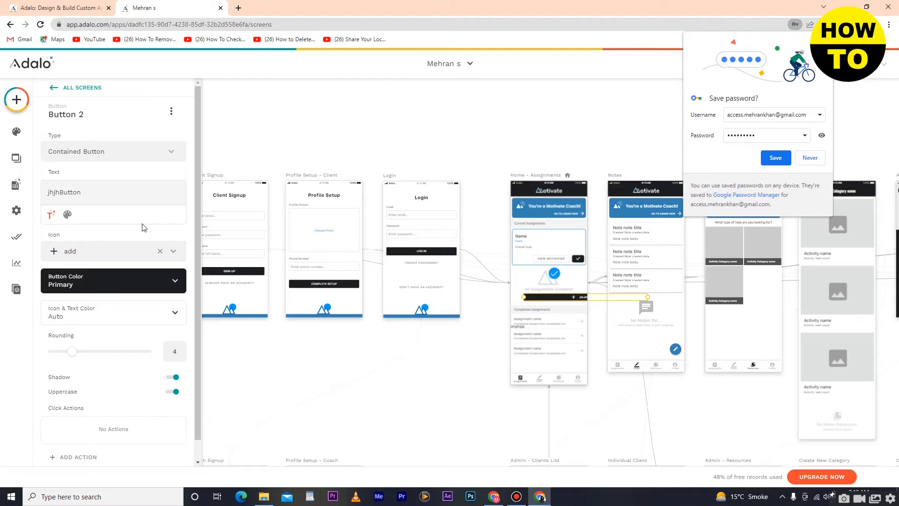
scroll(144, 227, "down", 1)
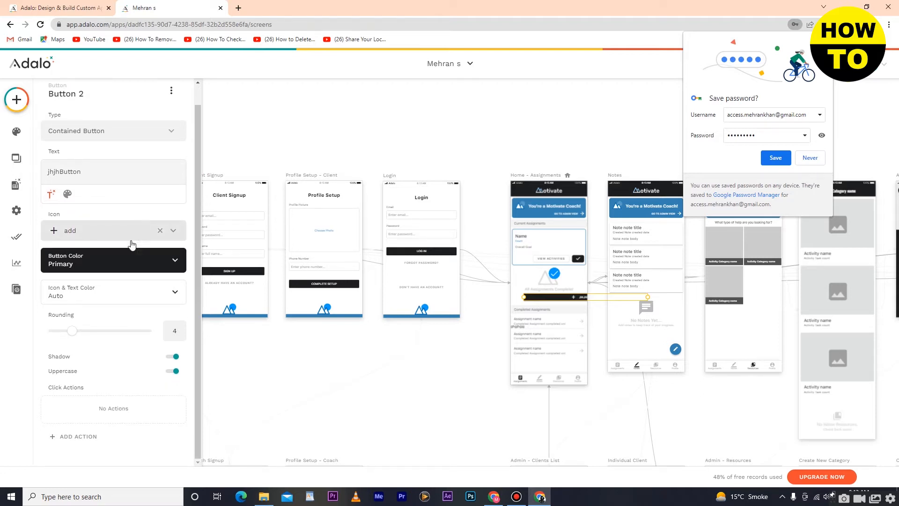
left_click_drag(70, 335, 101, 338)
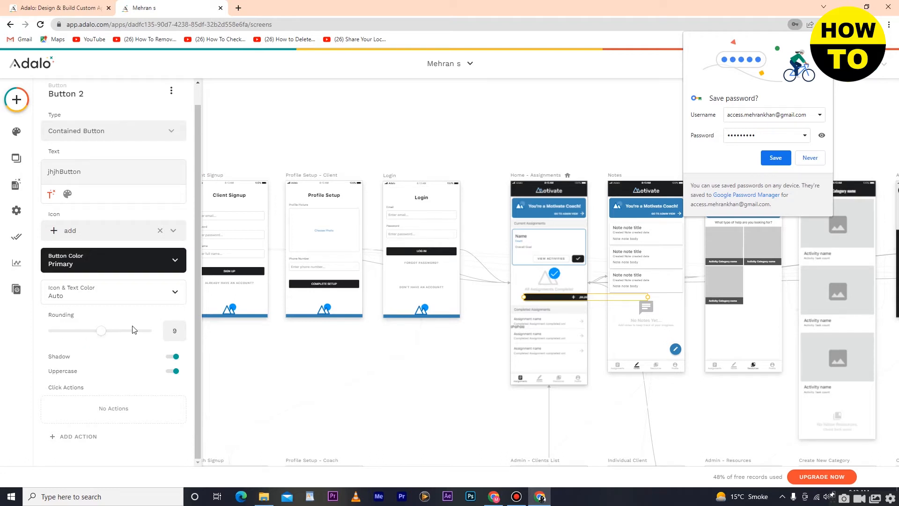
Browse Button 2's Create, Delete and Custom Action options without adding any, then show Most Used components.
left_click(68, 438)
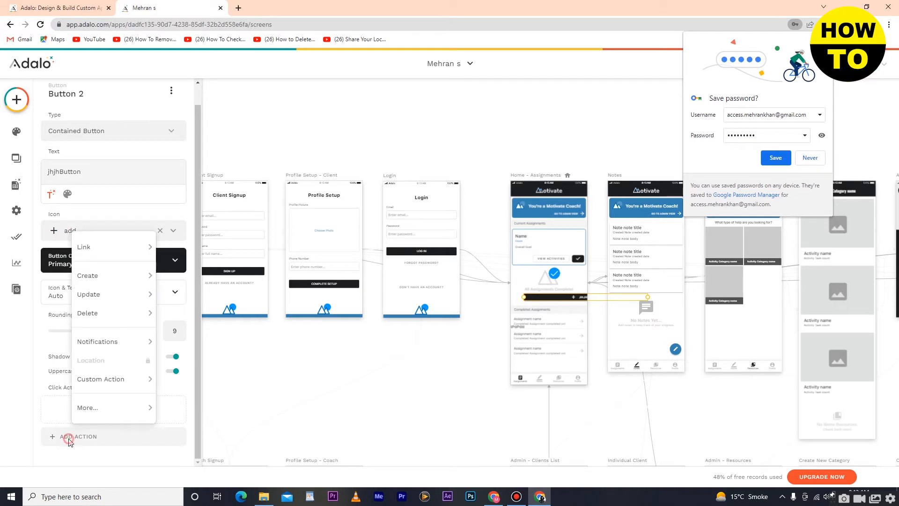
mouse_move(96, 275)
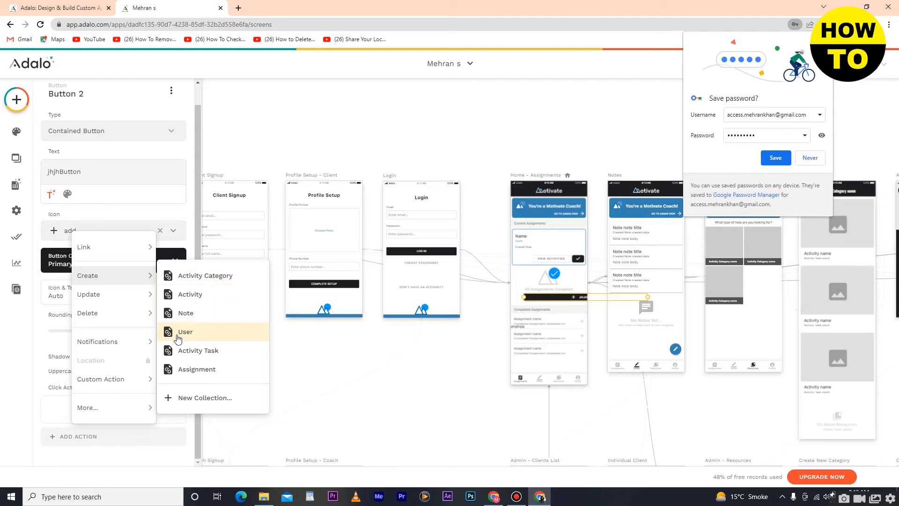
mouse_move(126, 308)
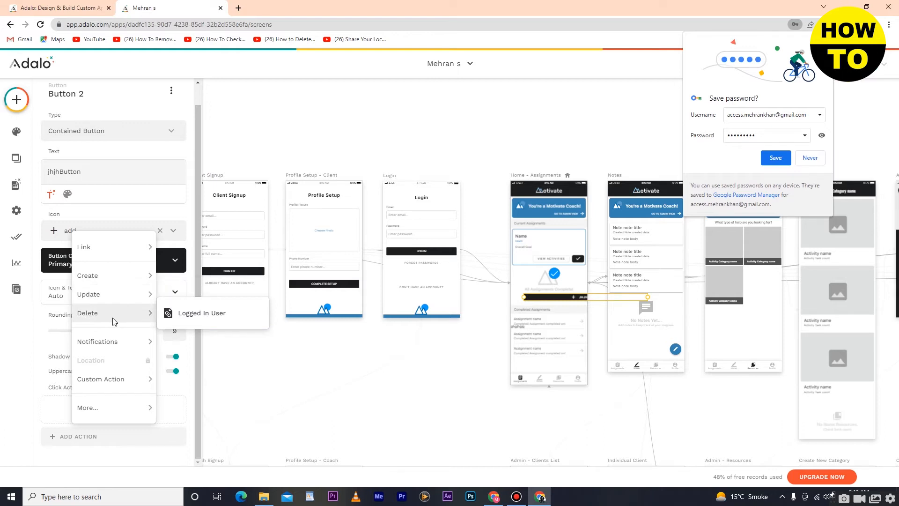
mouse_move(119, 385)
left_click(380, 415)
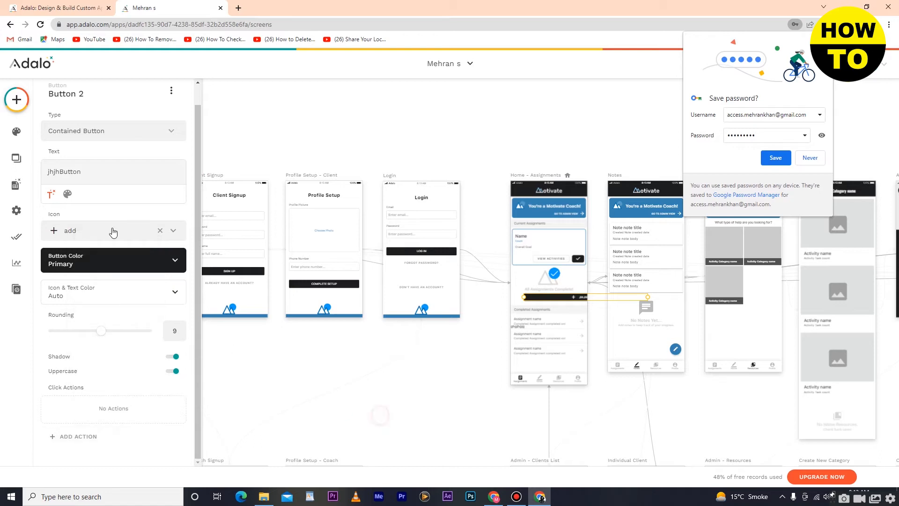
left_click(17, 98)
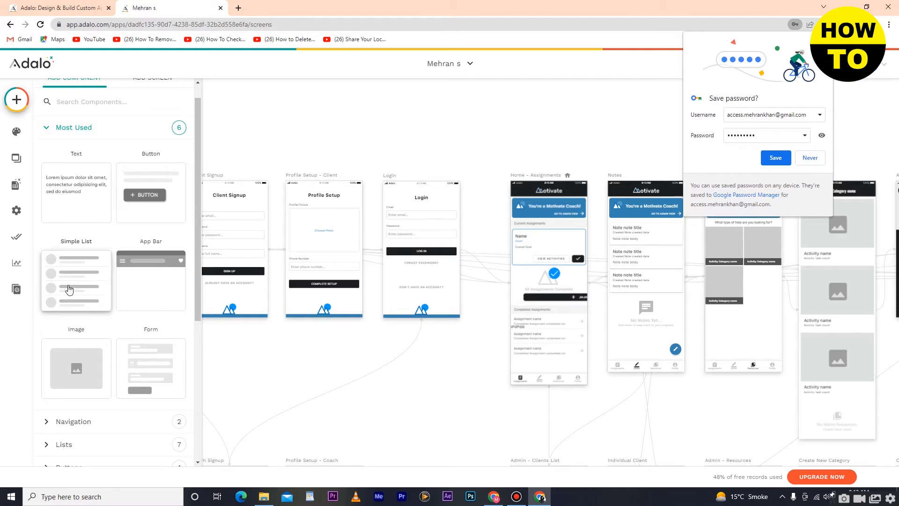
Add a Simple List to Profile Setup - Client showing all Activities, sorted by updated date oldest first.
left_click_drag(71, 284, 327, 227)
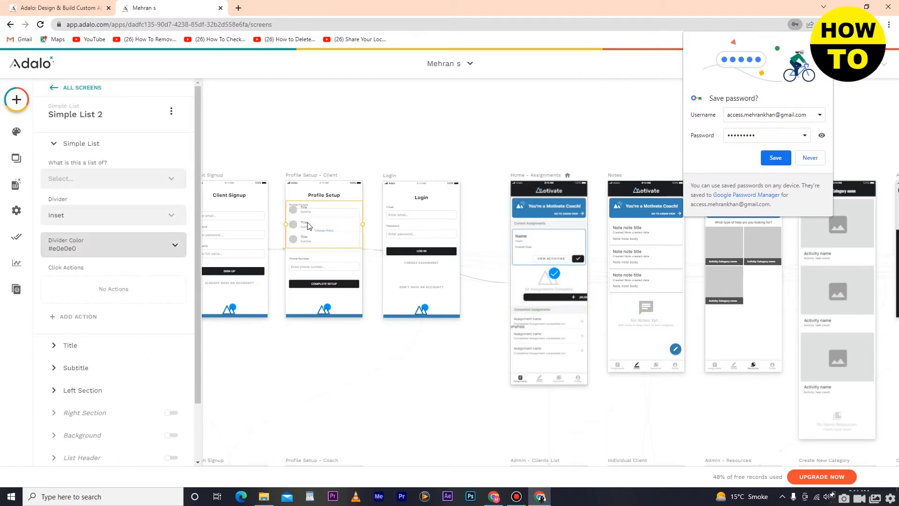
left_click(110, 182)
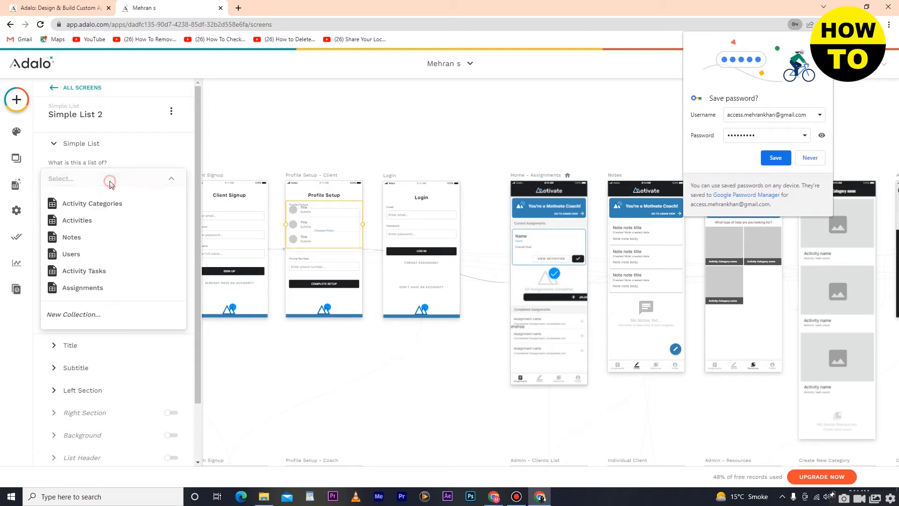
left_click(88, 221)
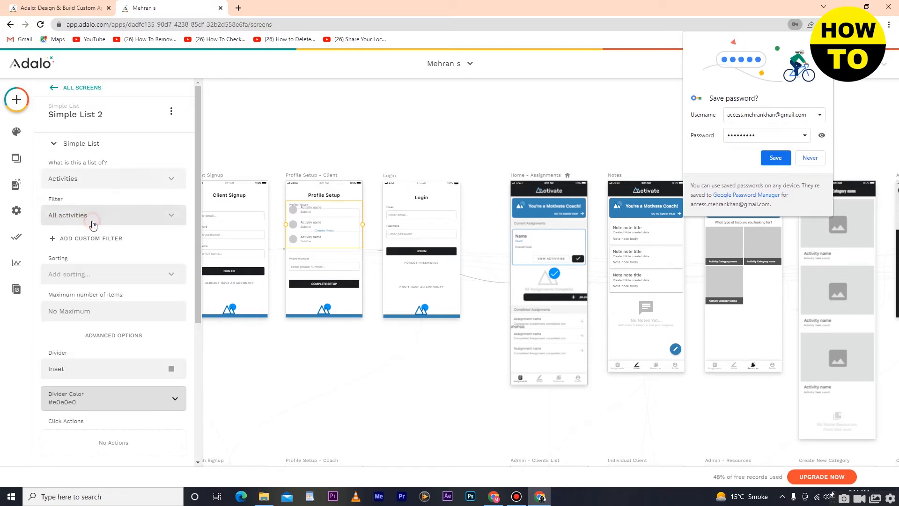
left_click(124, 216)
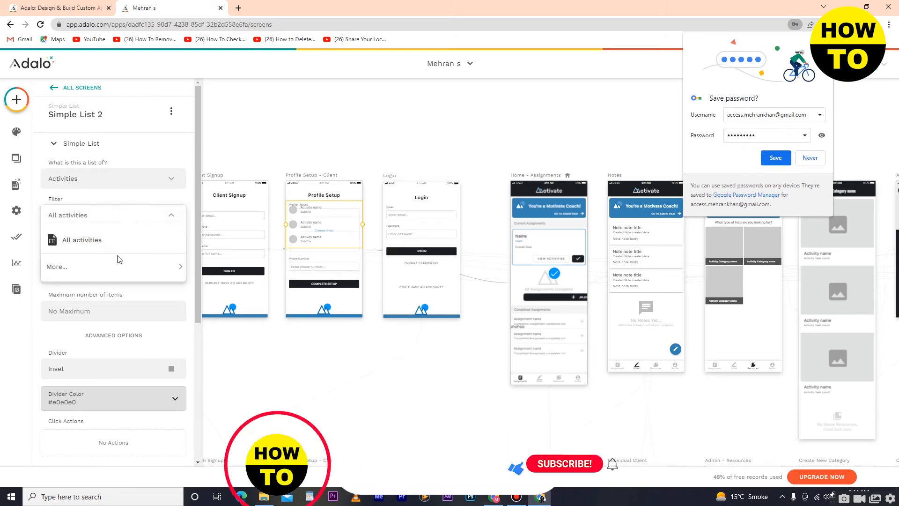
left_click(128, 303)
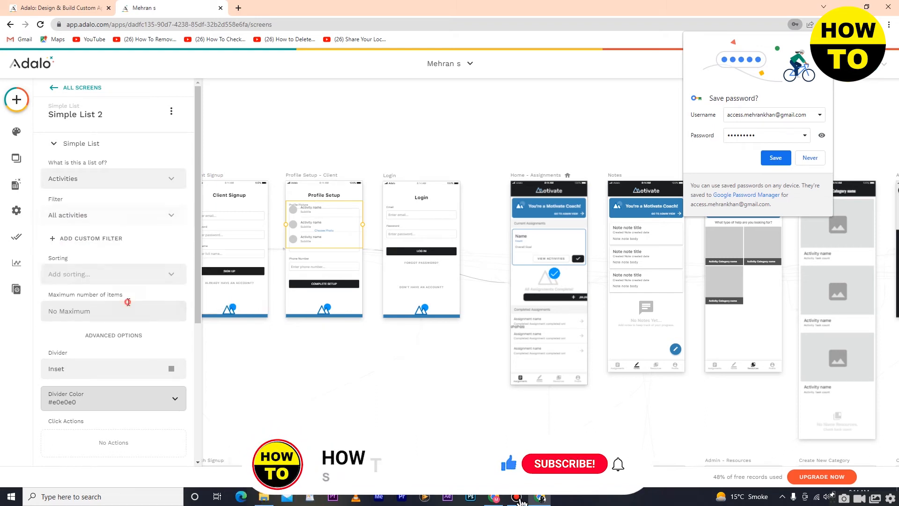
left_click(122, 274)
left_click(117, 234)
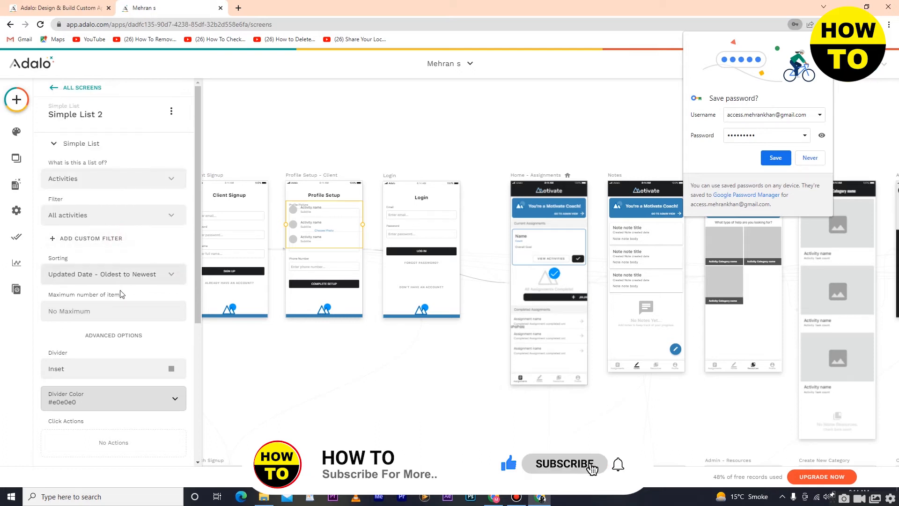
scroll(104, 334, "down", 3)
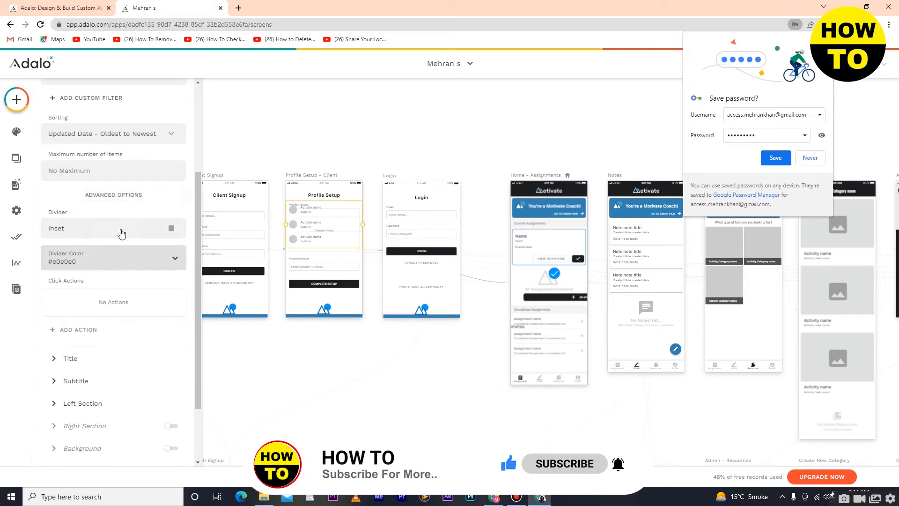
scroll(121, 229, "down", 2)
Replace the list items' Activity name title with the text 'hjjhjh'.
left_click(113, 273)
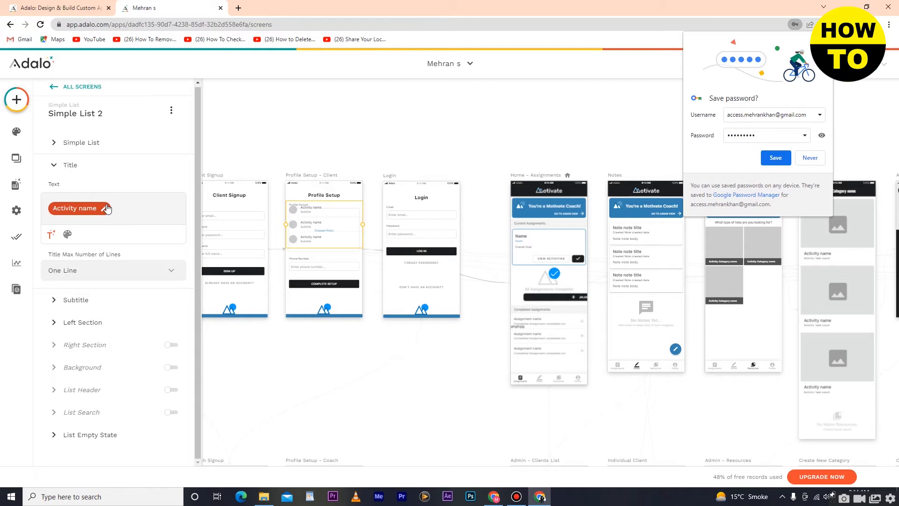
left_click(104, 214)
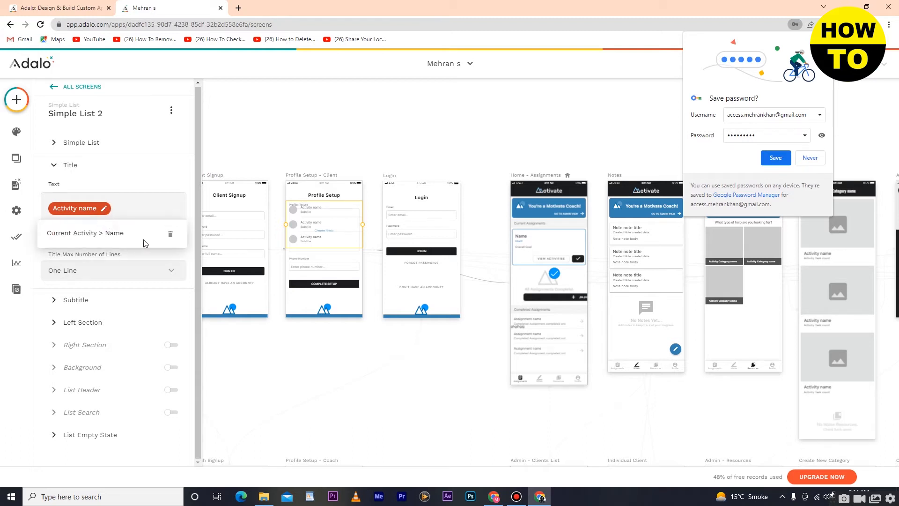
left_click(170, 234)
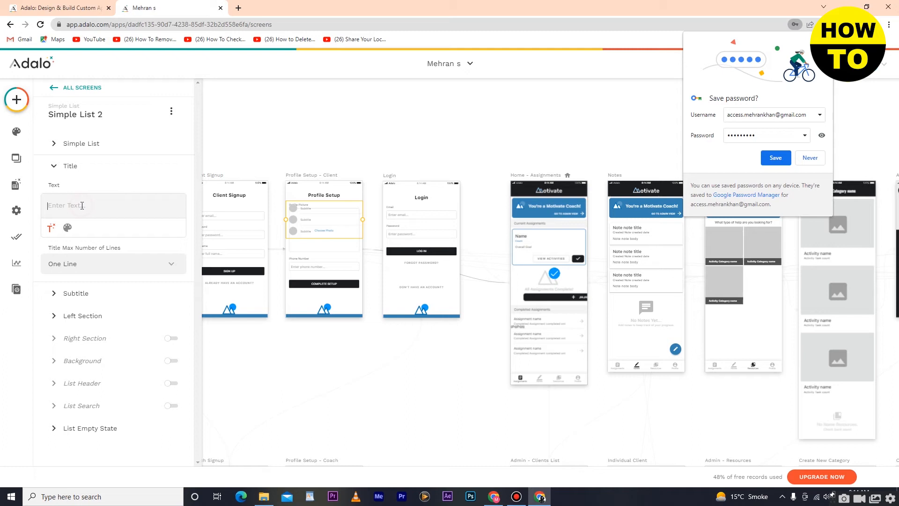
type("hjjhjh")
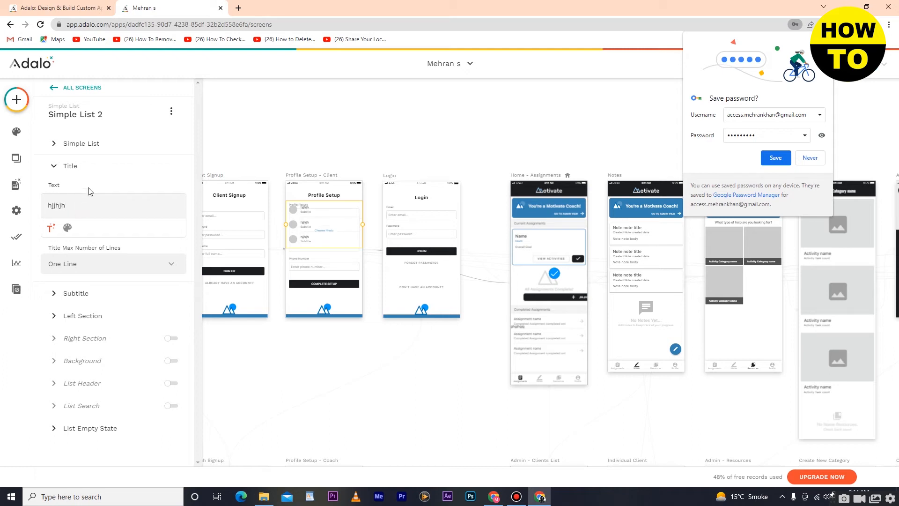
Review the list's subtitle, left and right section, background, header, search and empty-state settings.
left_click(86, 295)
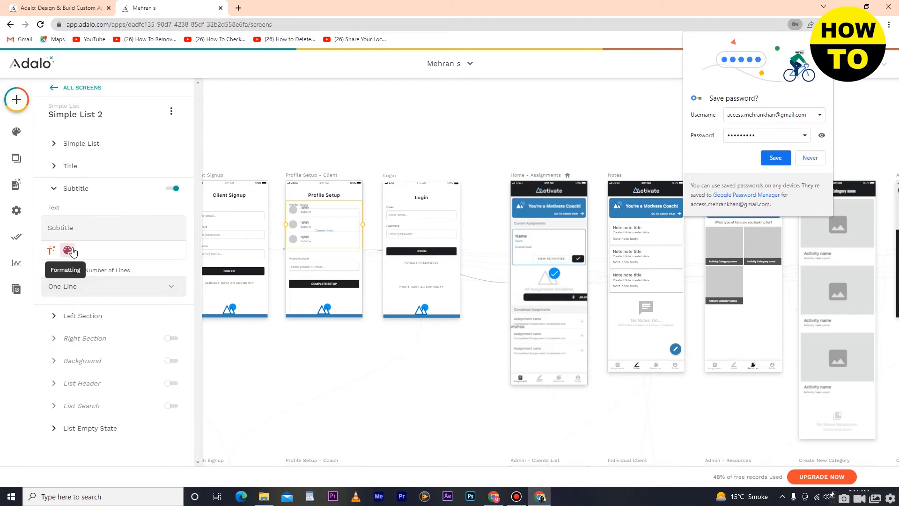
left_click(88, 317)
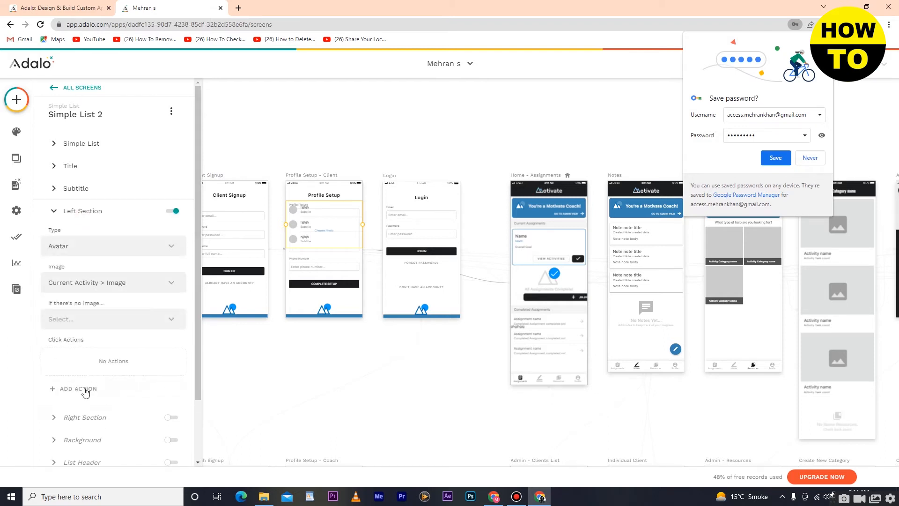
left_click(85, 426)
left_click(86, 291)
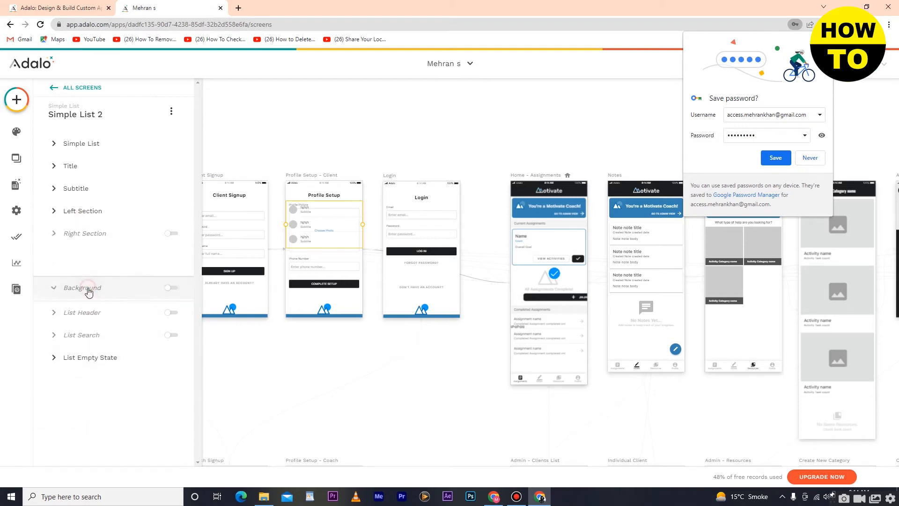
left_click(99, 323)
left_click(100, 335)
left_click(105, 363)
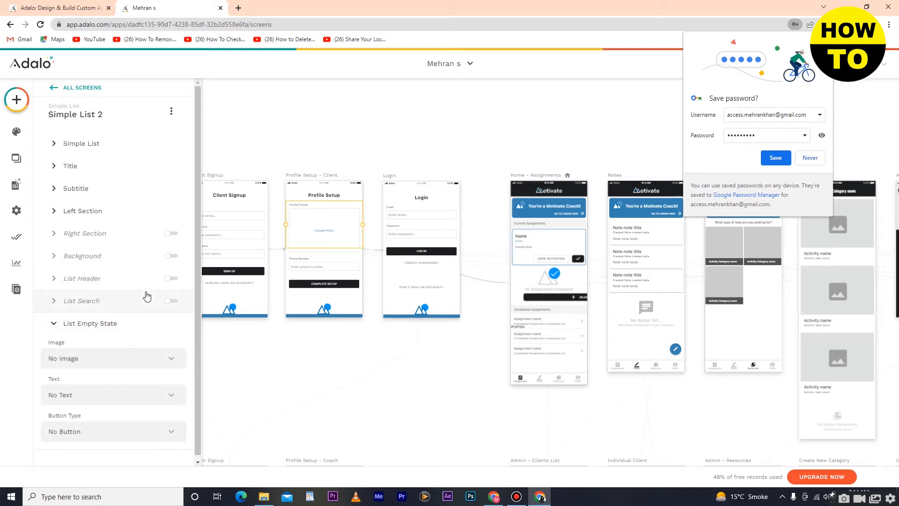
left_click(52, 88)
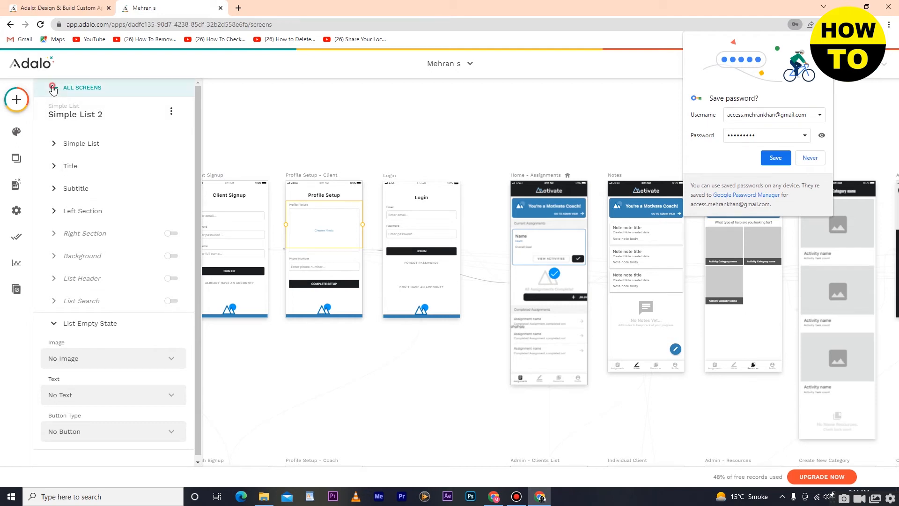
Add an App Bar to the top of the Login screen and make it Translucent.
left_click(21, 103)
scroll(136, 197, "down", 3)
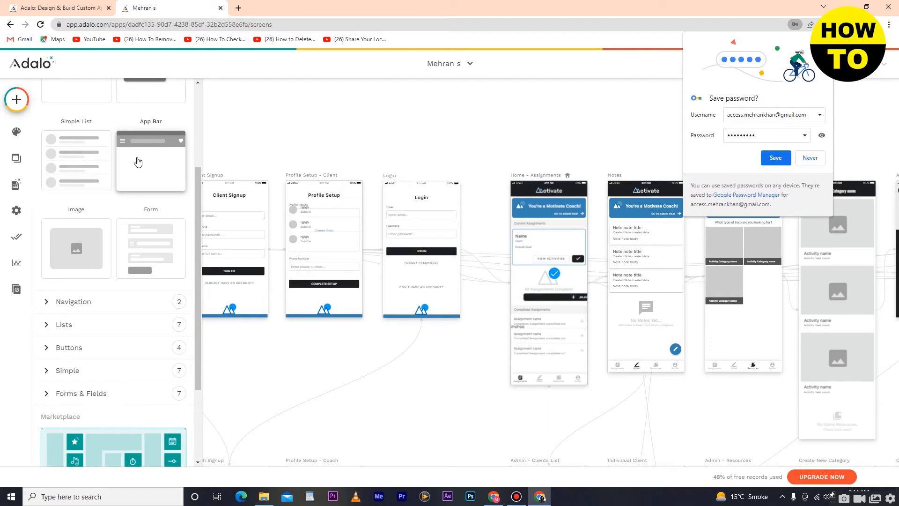
left_click_drag(143, 153, 439, 185)
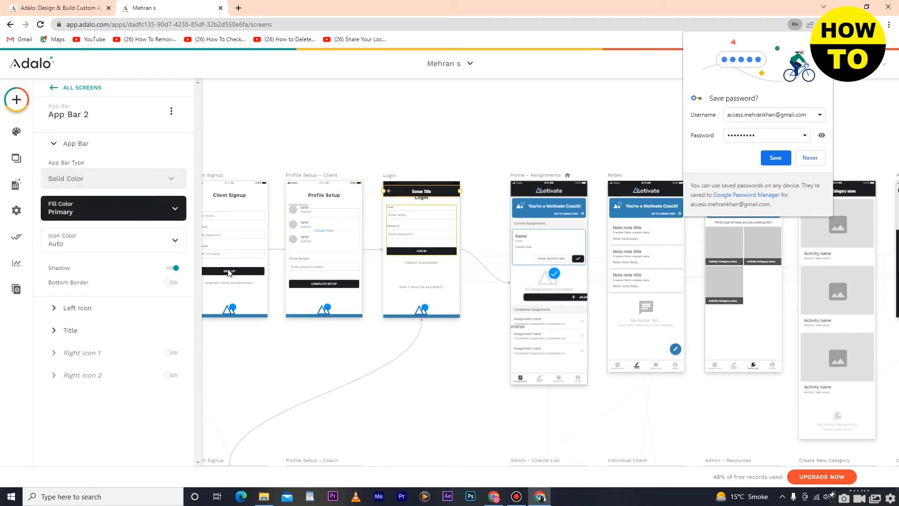
left_click(87, 144)
left_click(83, 144)
left_click(89, 180)
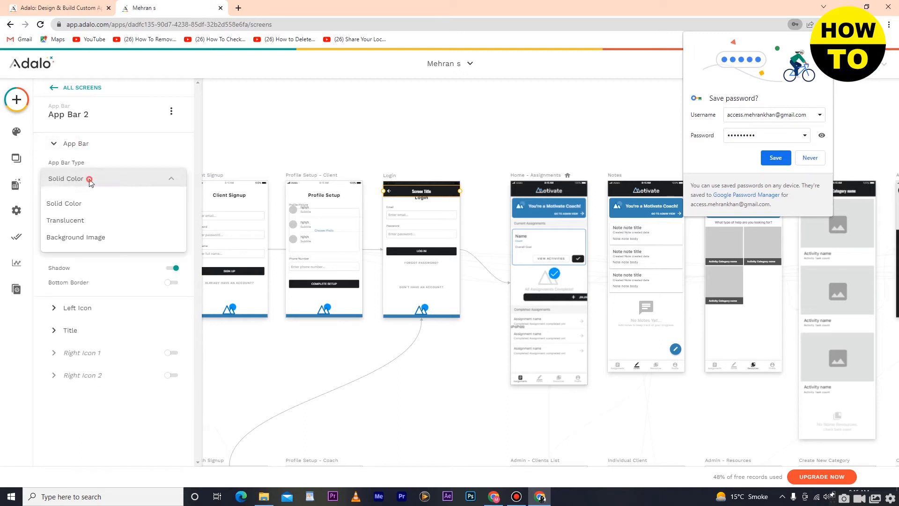
left_click(80, 221)
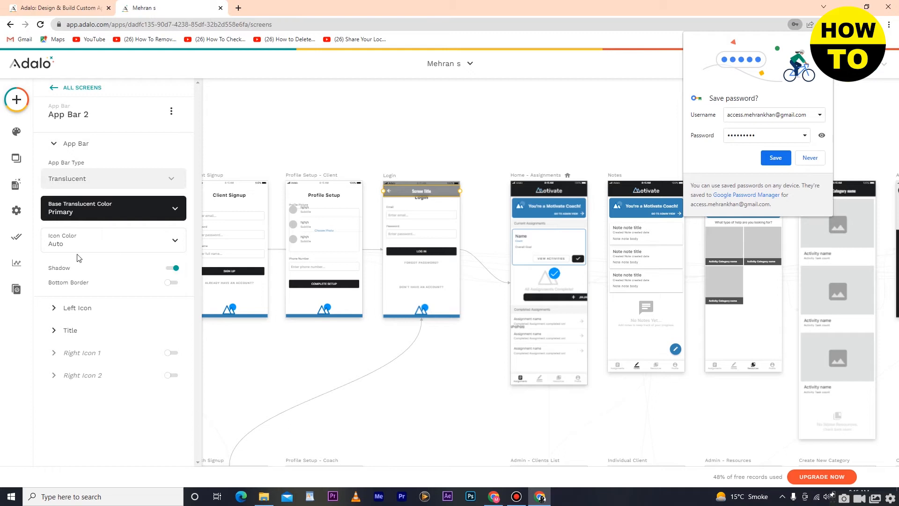
Set the app bar icon colour to #330fe6 and review its left icon and title settings.
left_click(101, 242)
left_click(176, 272)
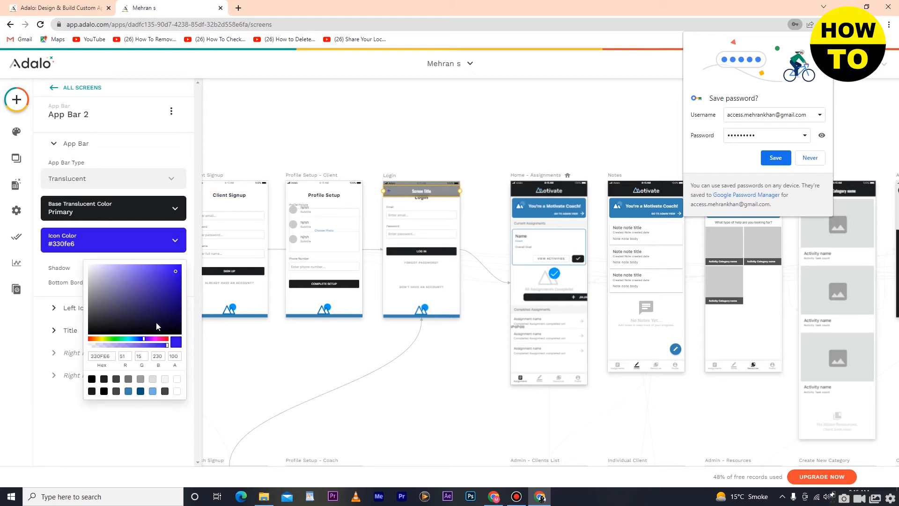
left_click(252, 214)
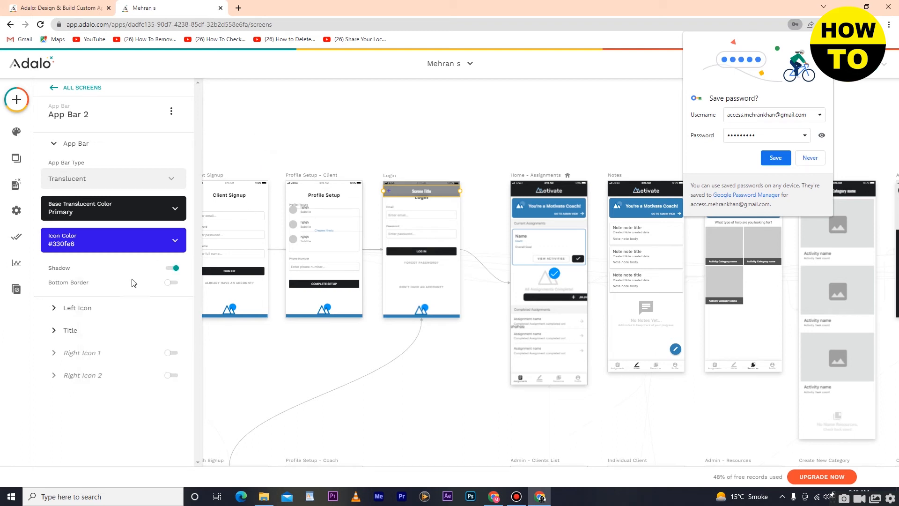
left_click(84, 309)
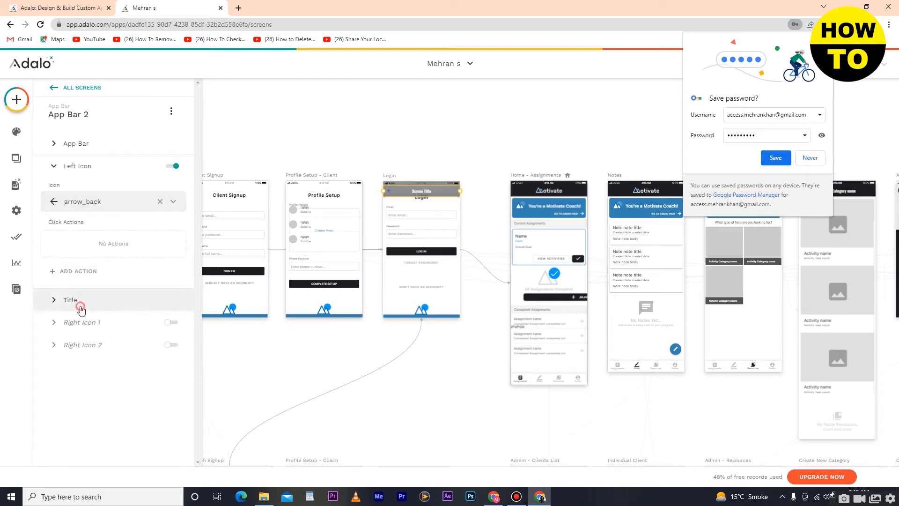
left_click(79, 301)
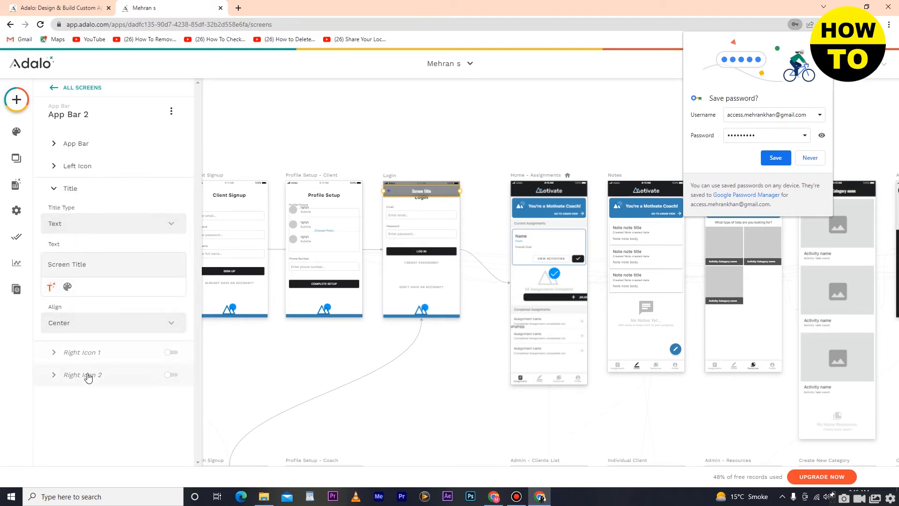
left_click(53, 89)
Add an Image component to the Login screen and upload the white shirt photo as its source.
left_click(18, 100)
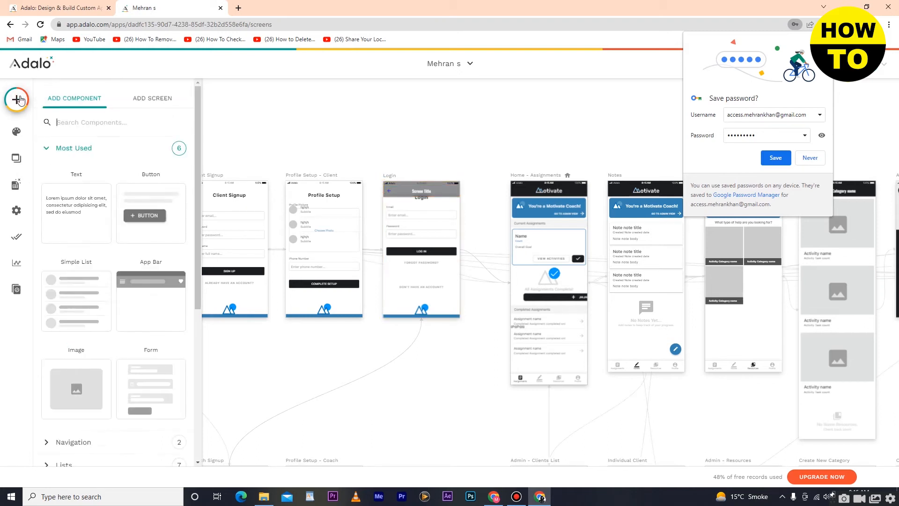
scroll(164, 169, "down", 5)
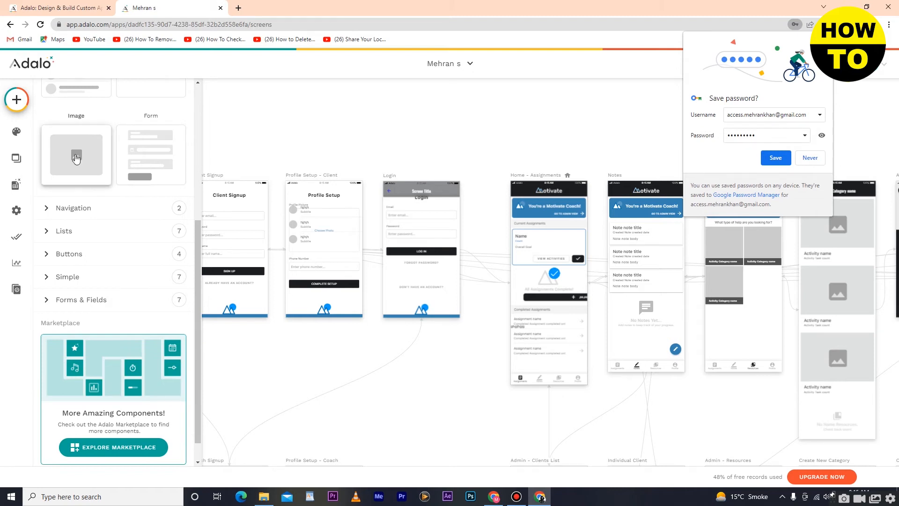
left_click_drag(76, 159, 427, 287)
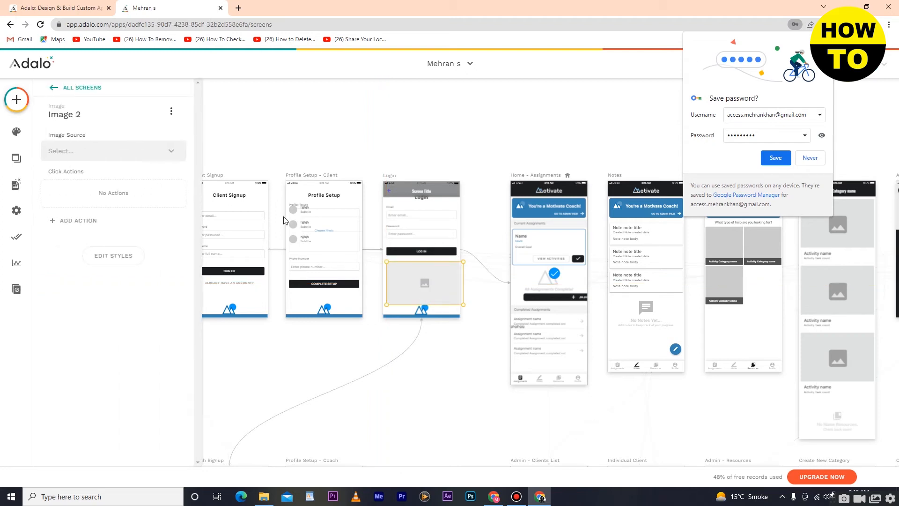
left_click(99, 151)
mouse_move(92, 192)
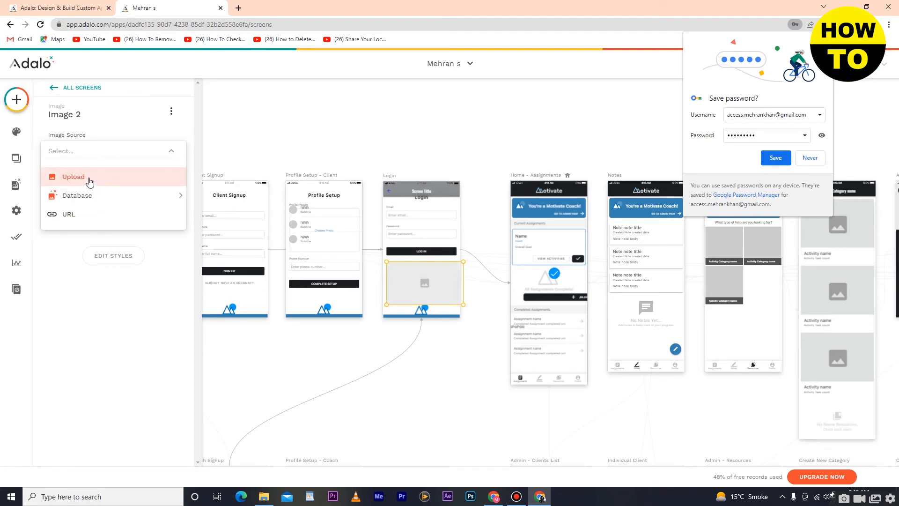
left_click(90, 182)
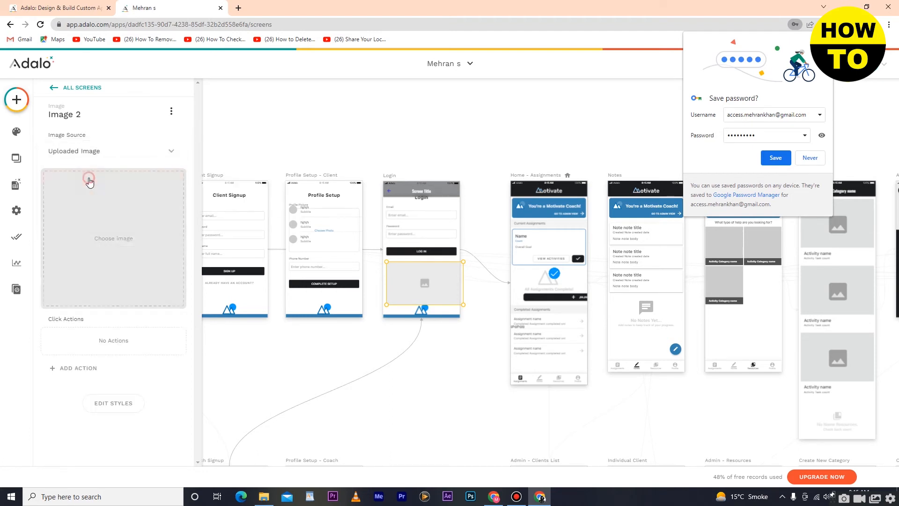
left_click(109, 223)
left_click(140, 136)
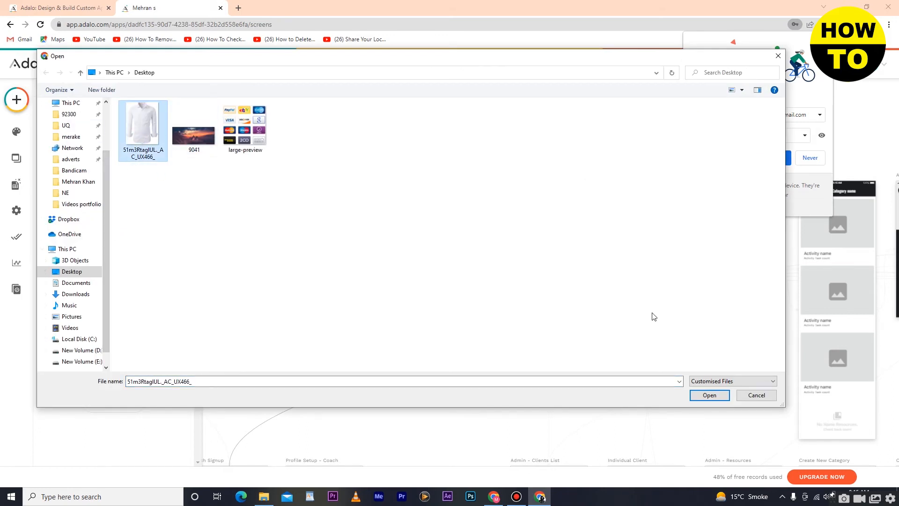
left_click(711, 396)
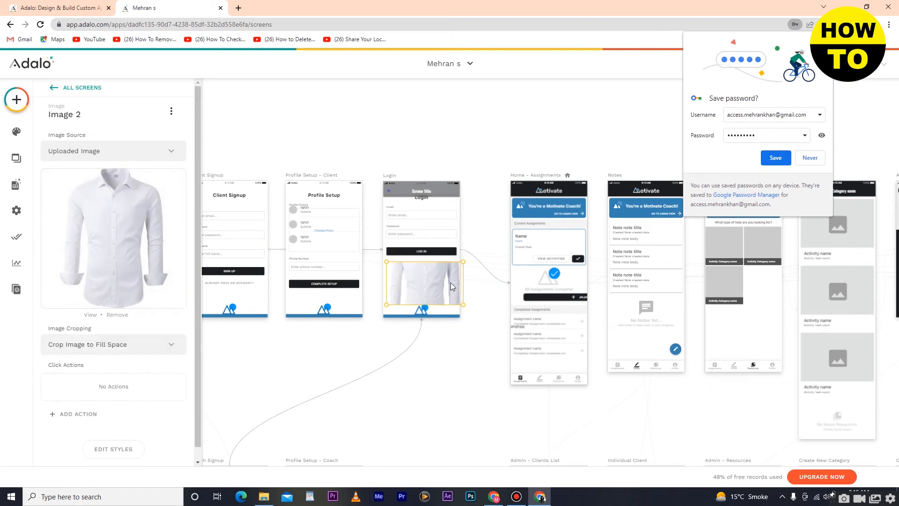
Resize the shirt image to sit below the login button, browsing its tap actions without adding one.
left_click_drag(460, 305, 448, 300)
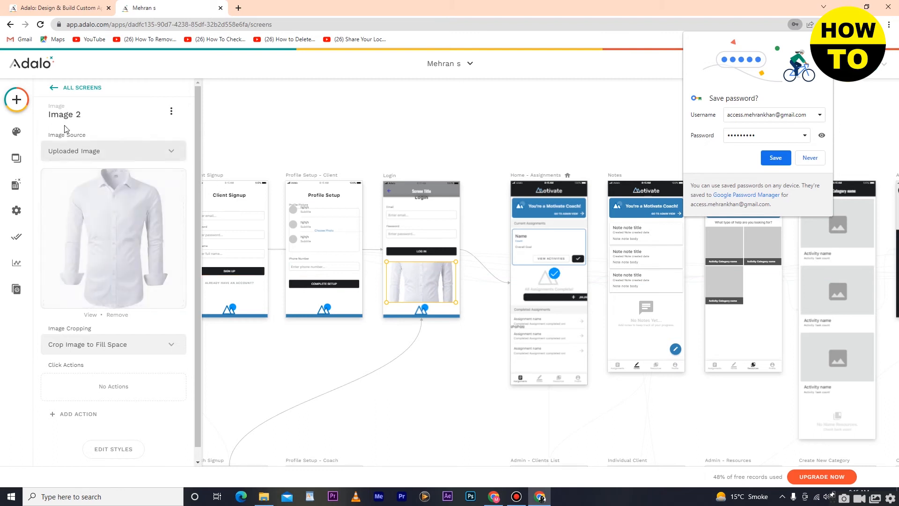
scroll(148, 351, "down", 1)
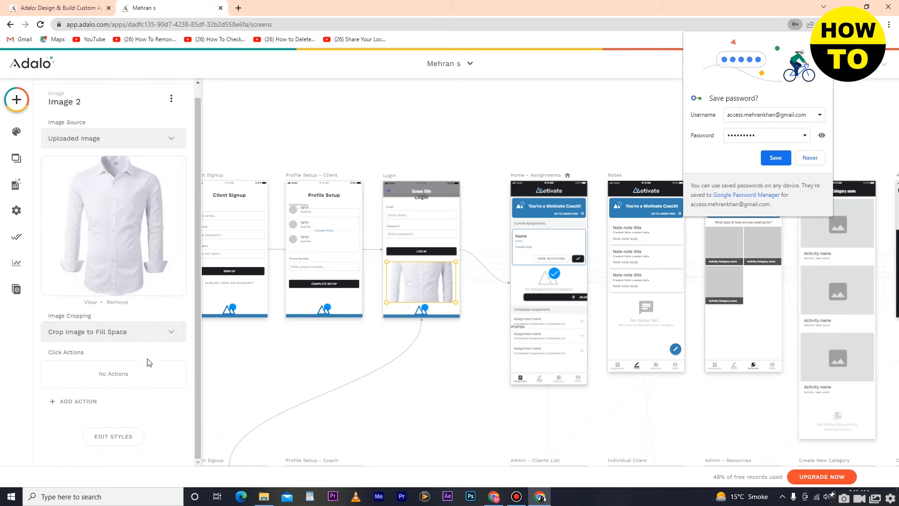
left_click(92, 401)
mouse_move(105, 241)
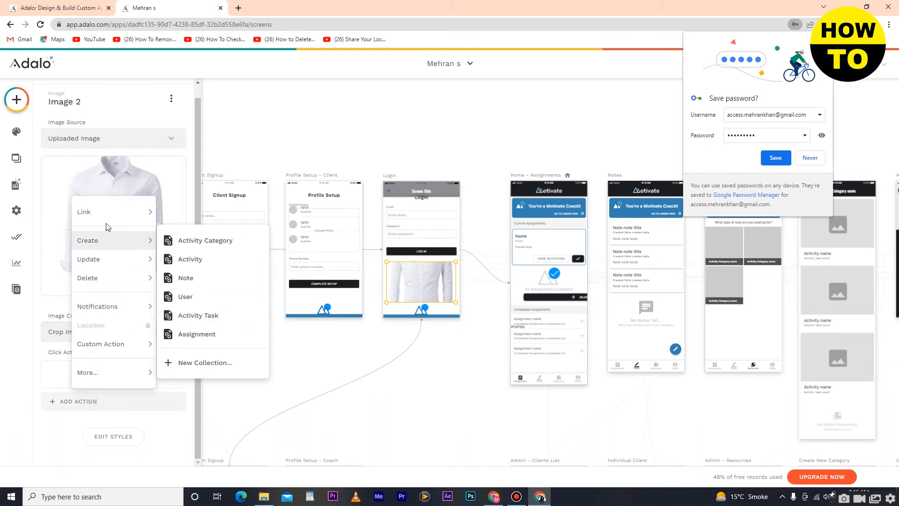
mouse_move(111, 280)
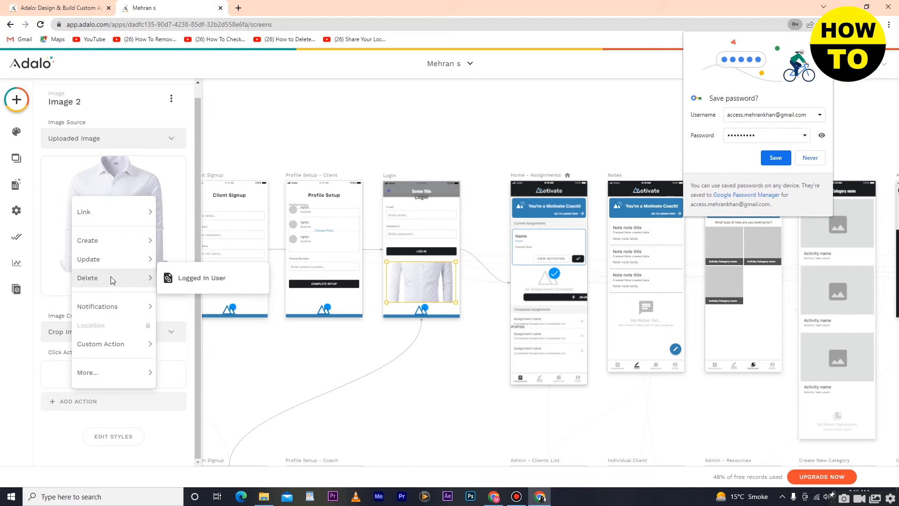
left_click(281, 398)
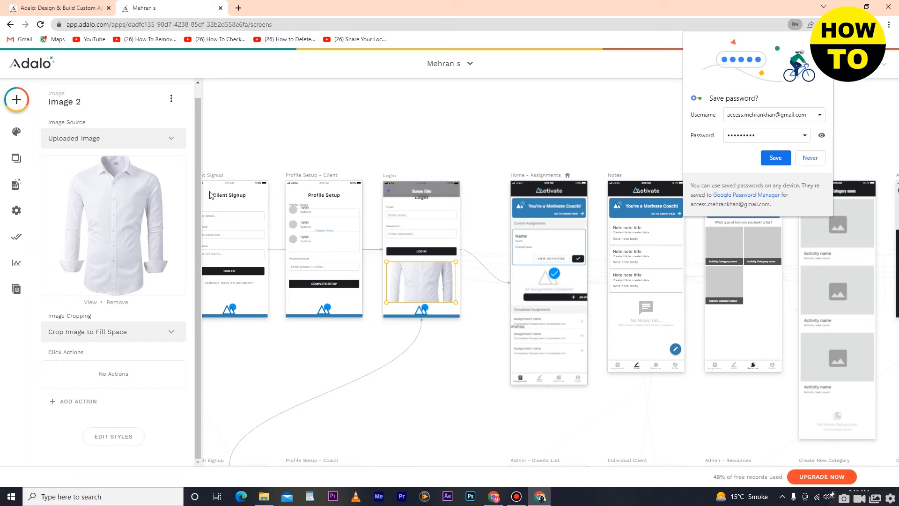
left_click(25, 103)
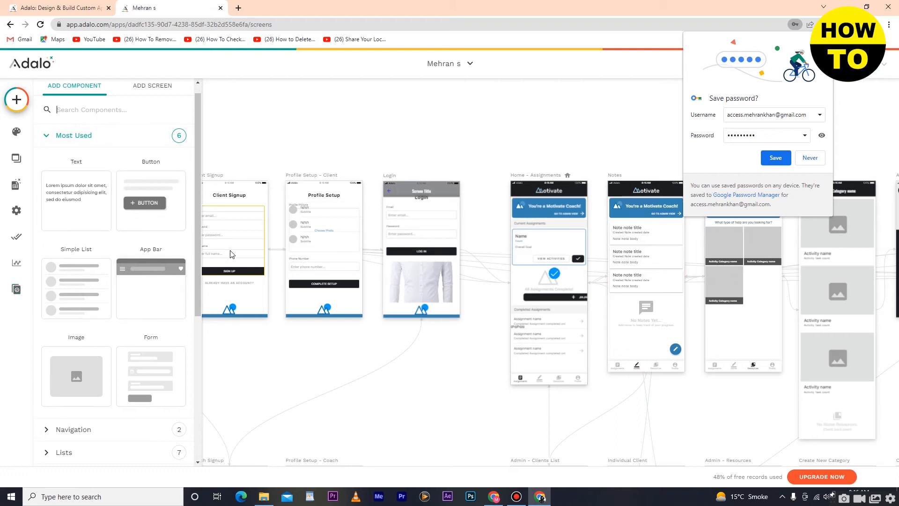
Drag a Form component onto the Client Signup screen.
scroll(149, 265, "down", 4)
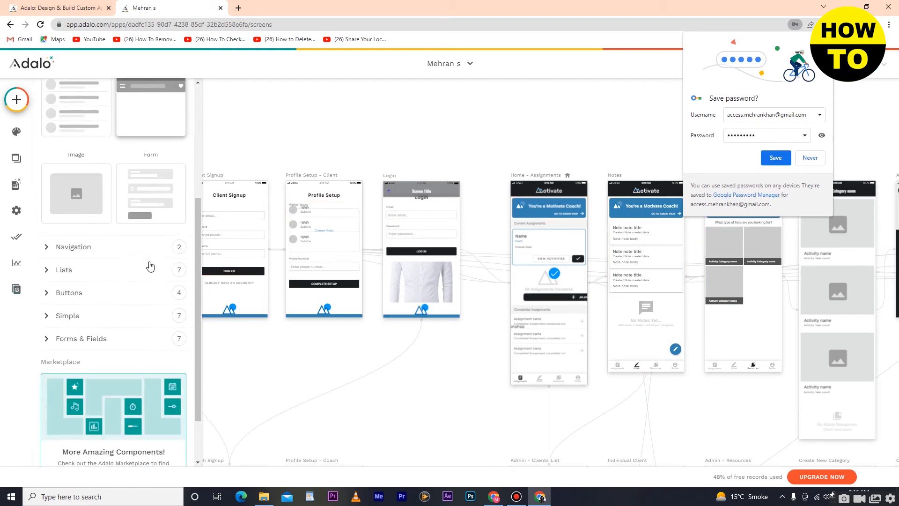
left_click(156, 193)
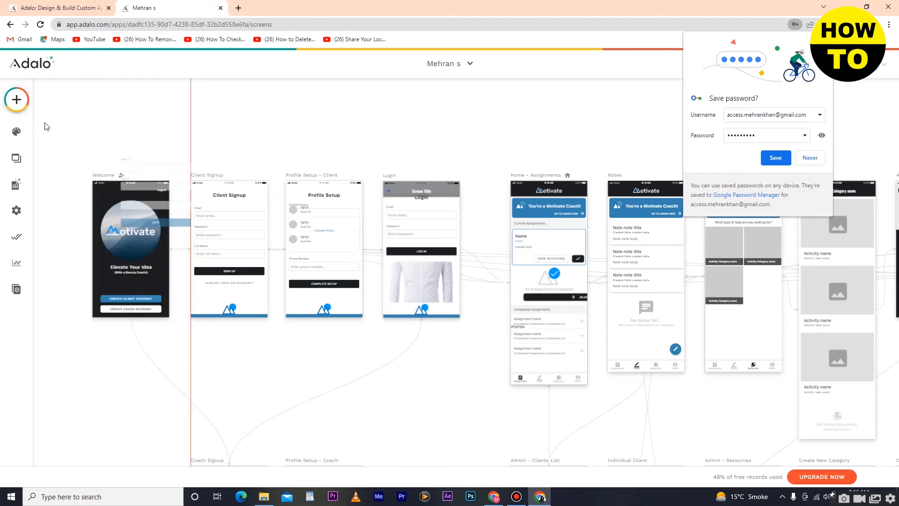
left_click(16, 100)
scroll(168, 326, "down", 5)
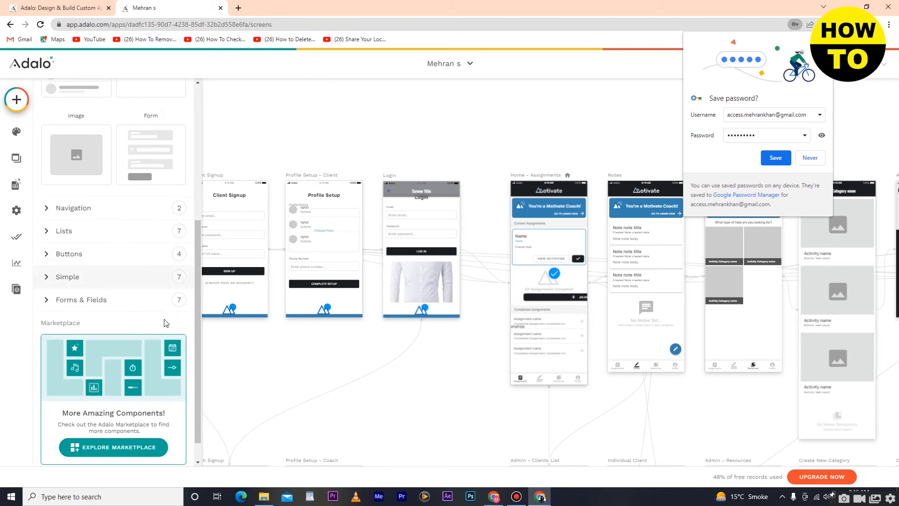
left_click_drag(141, 150, 244, 246)
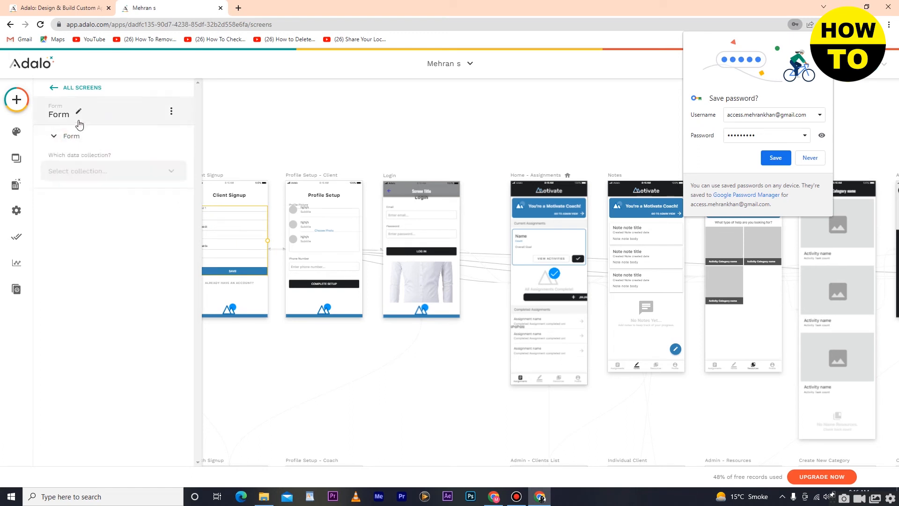
Move the Form onto Profile Setup, then delete it from its options menu.
left_click(171, 113)
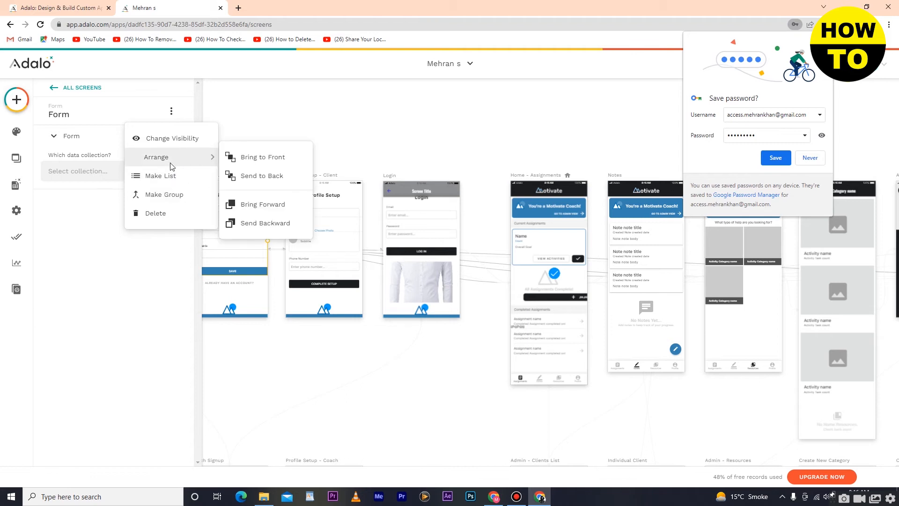
left_click(145, 294)
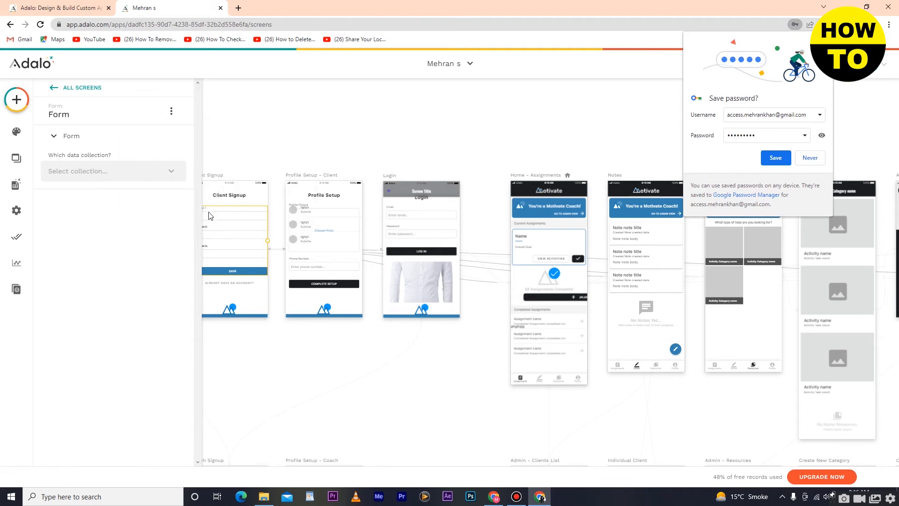
left_click_drag(247, 223, 325, 228)
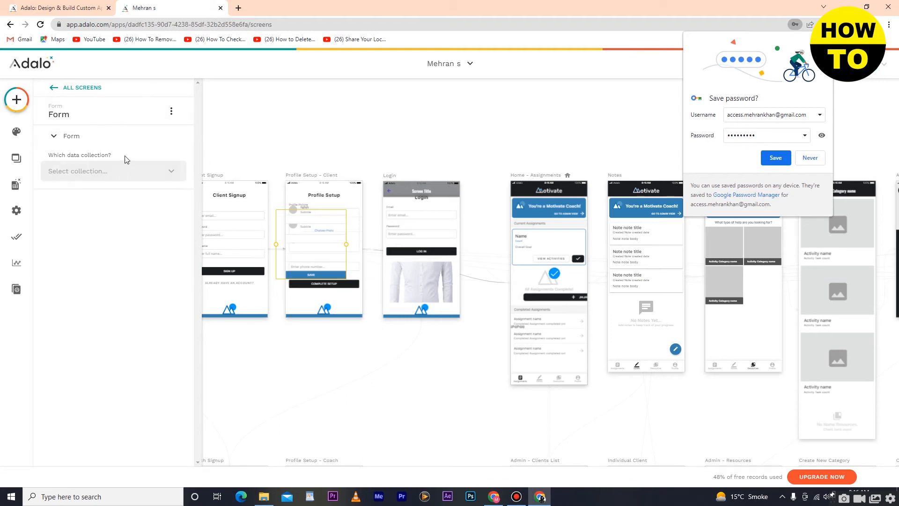
left_click(171, 111)
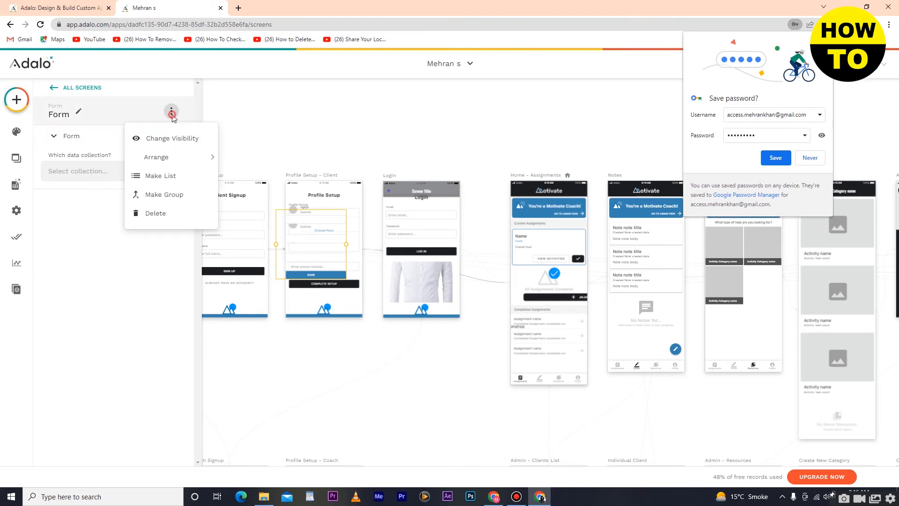
left_click(170, 220)
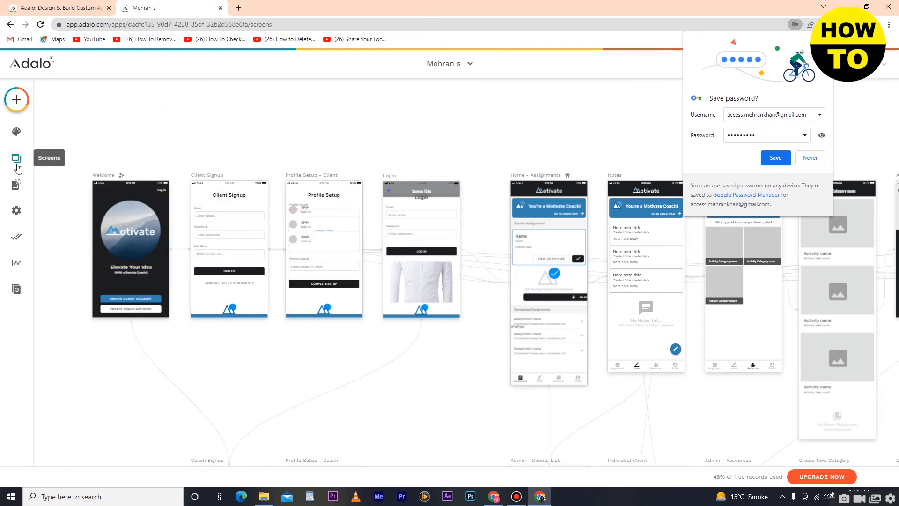
Drag an Avatar List from the Lists category onto the bottom of Profile Setup - Client.
left_click(16, 99)
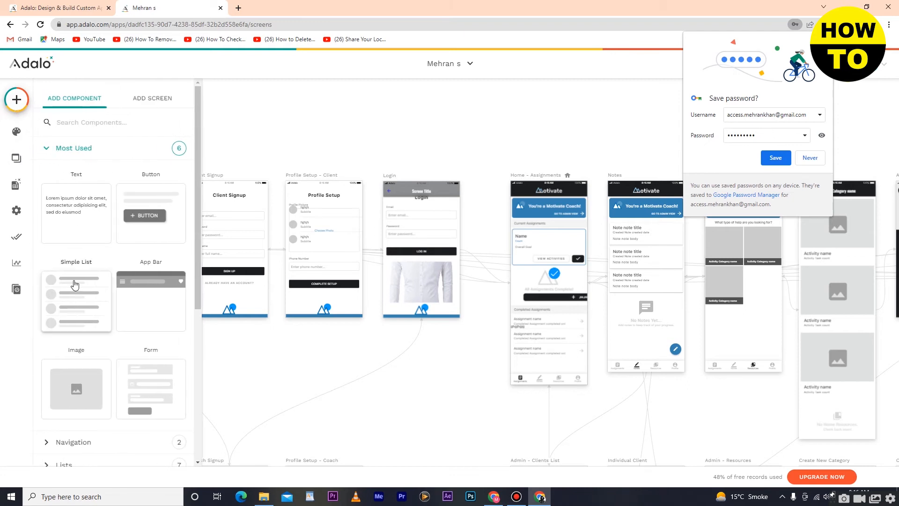
scroll(74, 284, "down", 4)
left_click(107, 255)
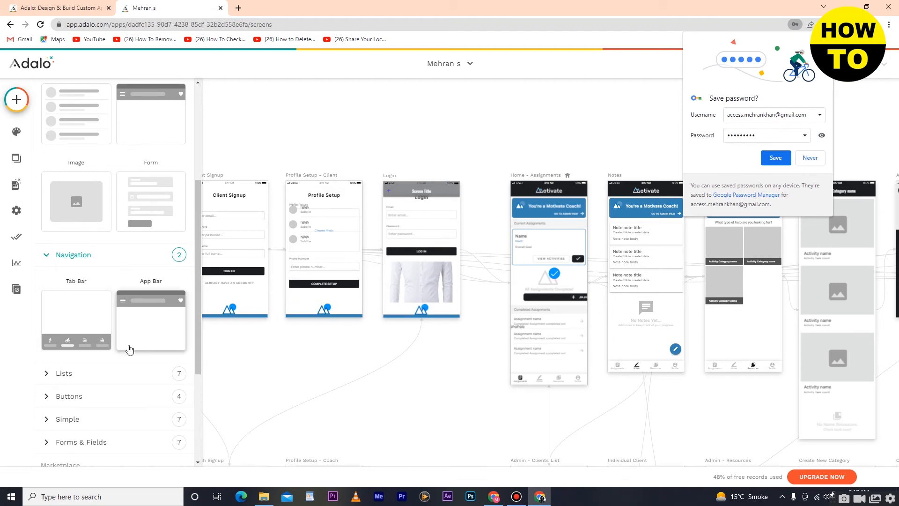
scroll(106, 313, "down", 2)
left_click(104, 281)
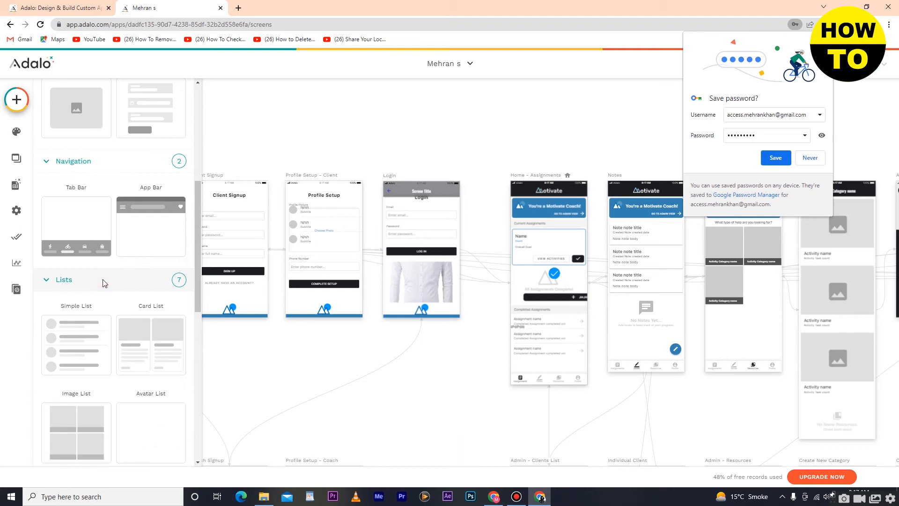
scroll(90, 335, "down", 2)
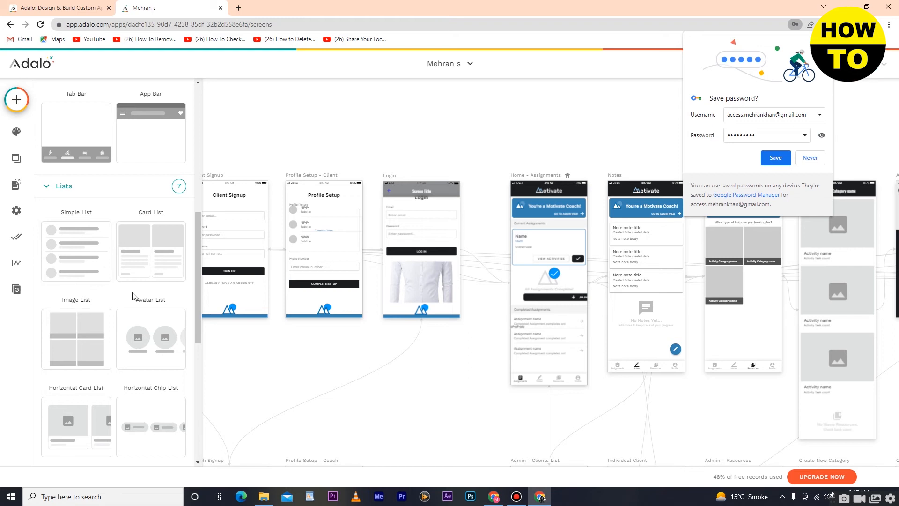
scroll(133, 296, "down", 3)
left_click_drag(137, 199, 321, 269)
left_click(58, 149)
Browse the Buttons and Simple component categories in the component library.
left_click(16, 100)
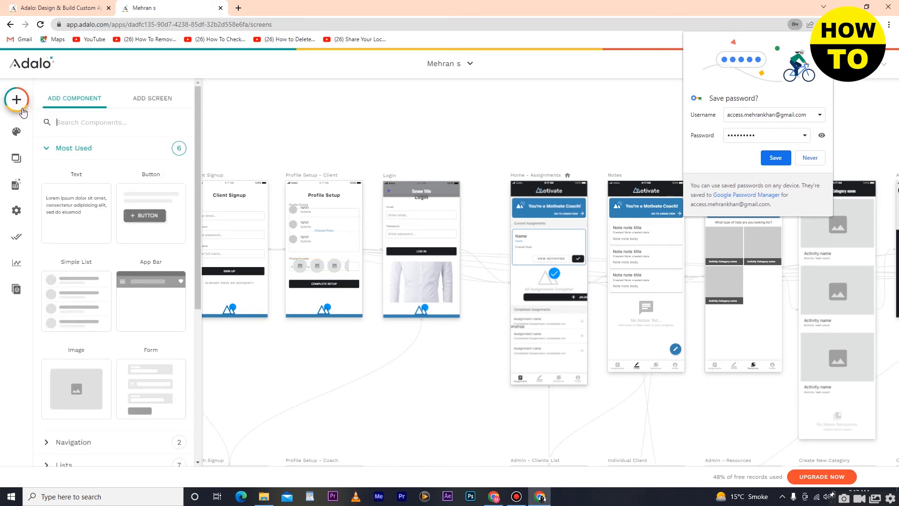
scroll(138, 331, "down", 4)
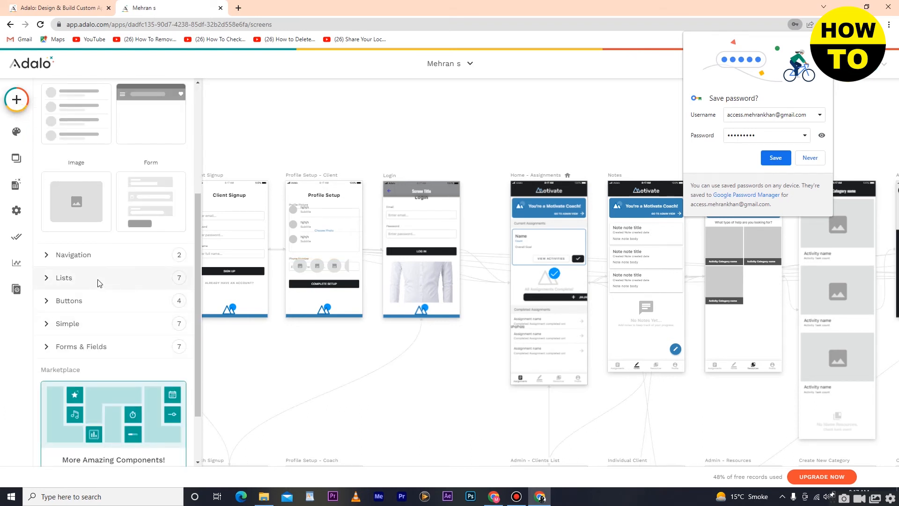
left_click(46, 301)
scroll(49, 337, "down", 2)
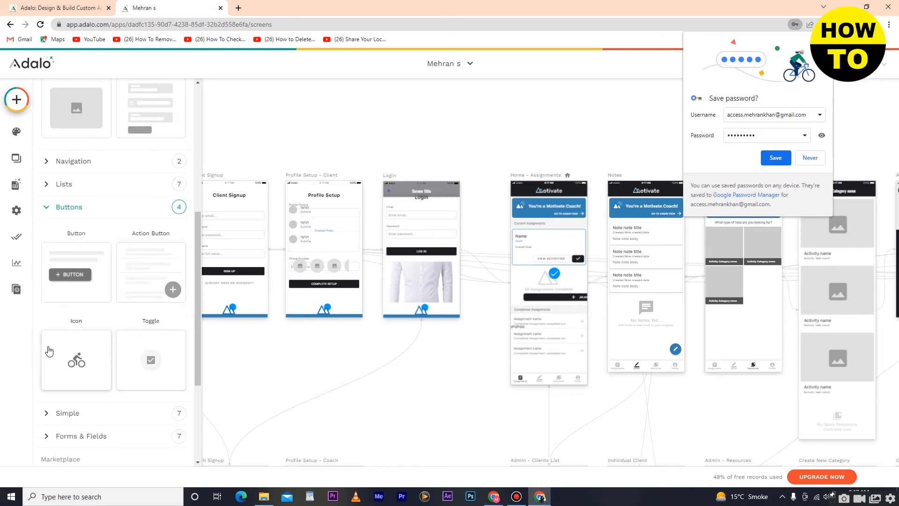
scroll(130, 298, "down", 3)
left_click(115, 276)
left_click(116, 276)
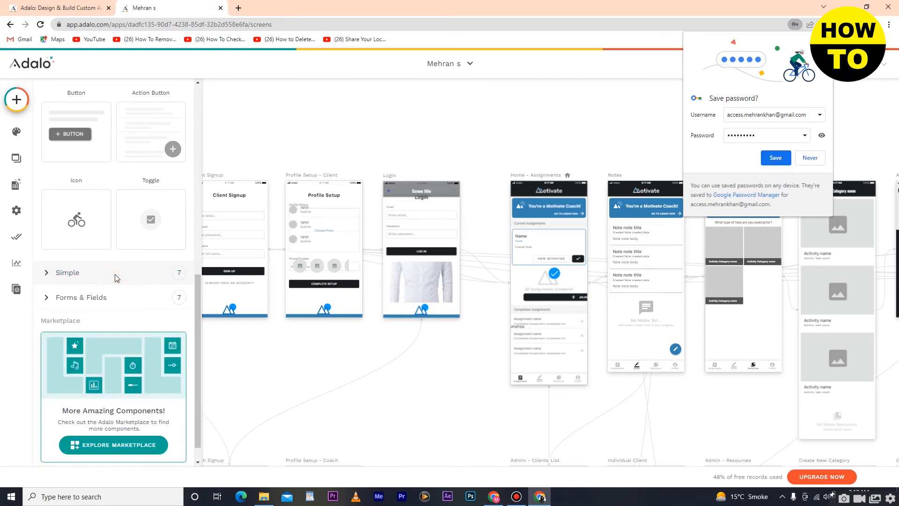
Place a Text Input from Forms & Fields on the Login screen over the shirt image.
left_click(83, 297)
left_click(82, 297)
left_click(82, 297)
scroll(98, 324, "down", 4)
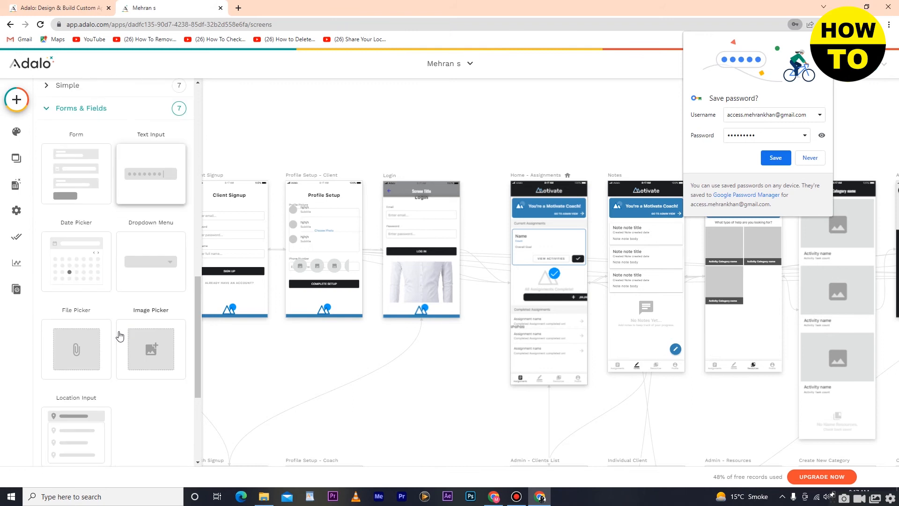
scroll(121, 337, "up", 1)
scroll(143, 391, "up", 2)
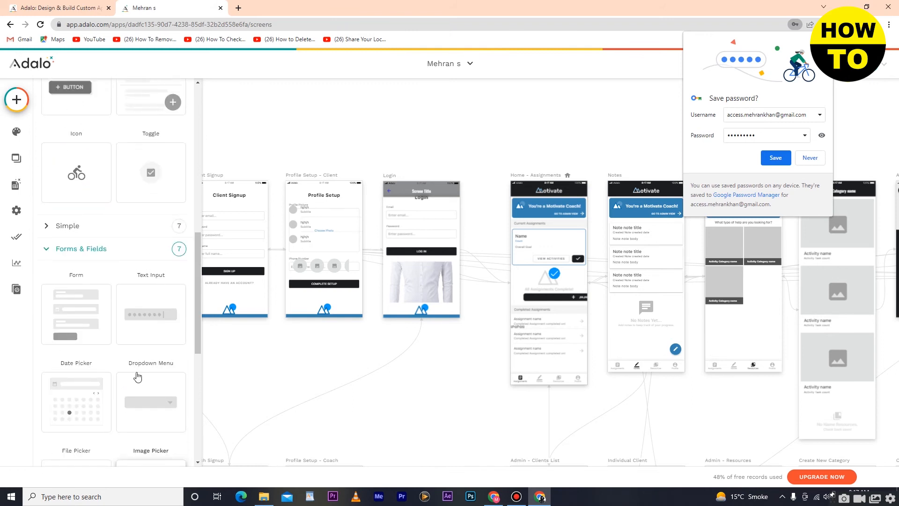
left_click_drag(159, 308, 410, 286)
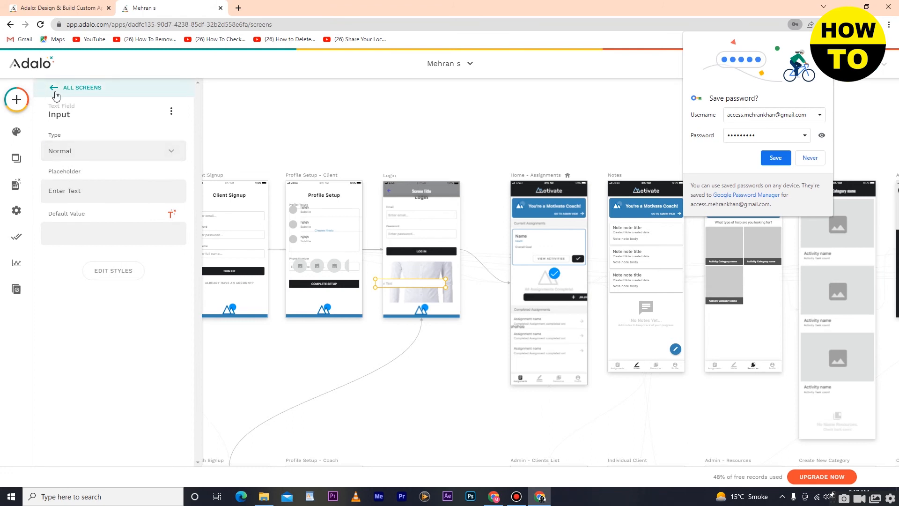
left_click(18, 100)
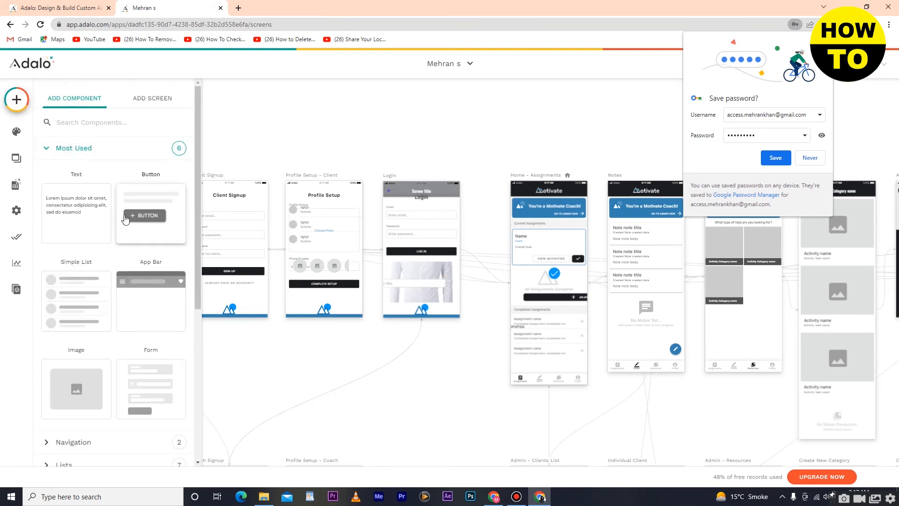
Place a light grey #e0e0e0 Rectangle from Simple on the Login screen above the shirt image.
scroll(126, 222, "down", 4)
scroll(124, 201, "down", 2)
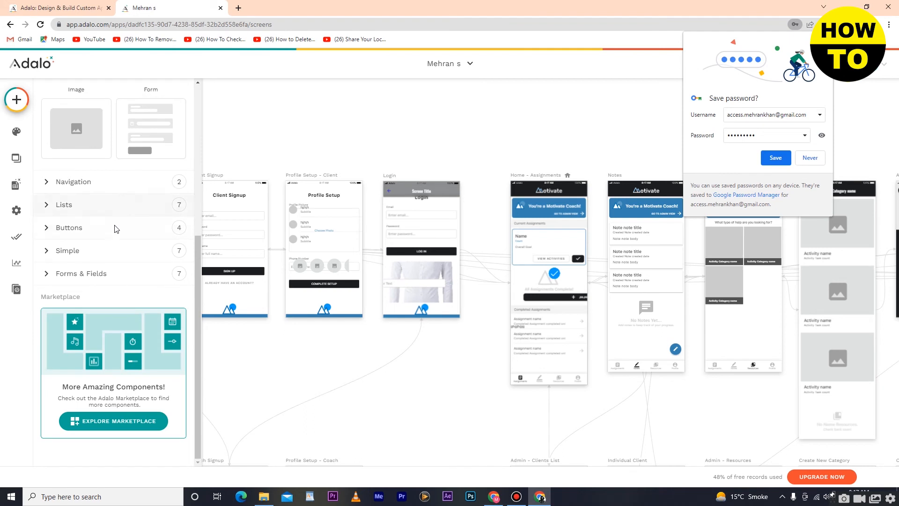
left_click(98, 251)
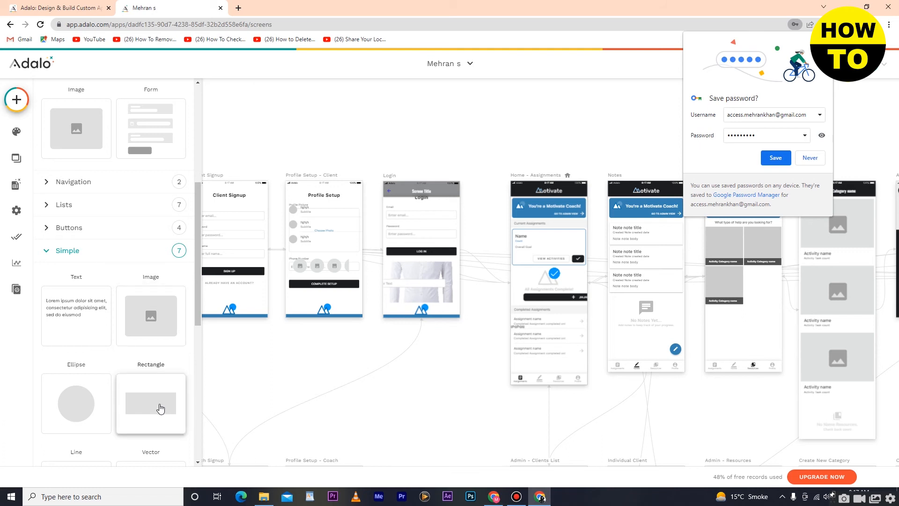
left_click_drag(159, 407, 453, 252)
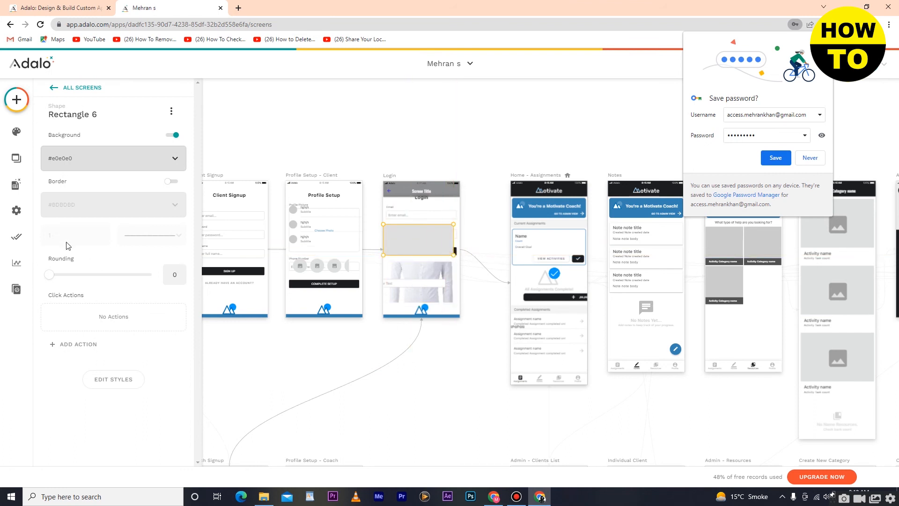
left_click(17, 99)
scroll(125, 290, "down", 5)
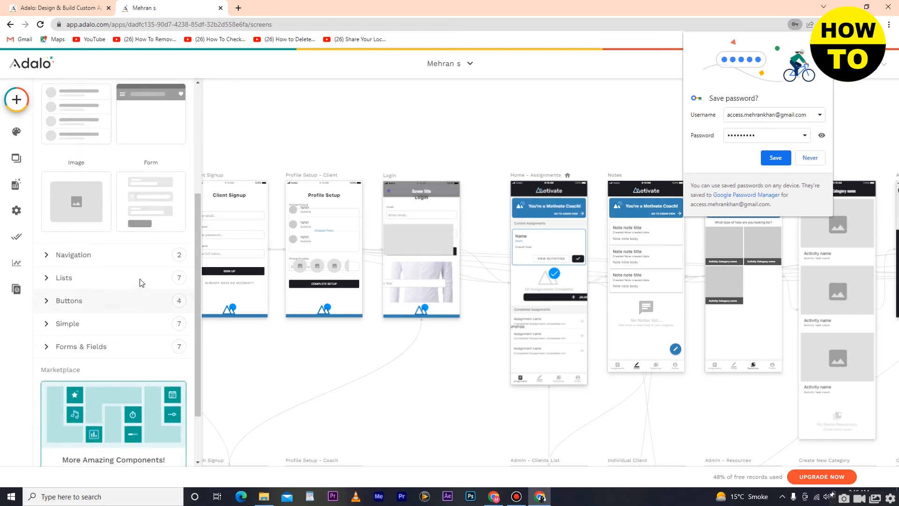
scroll(147, 255, "down", 2)
left_click(135, 246)
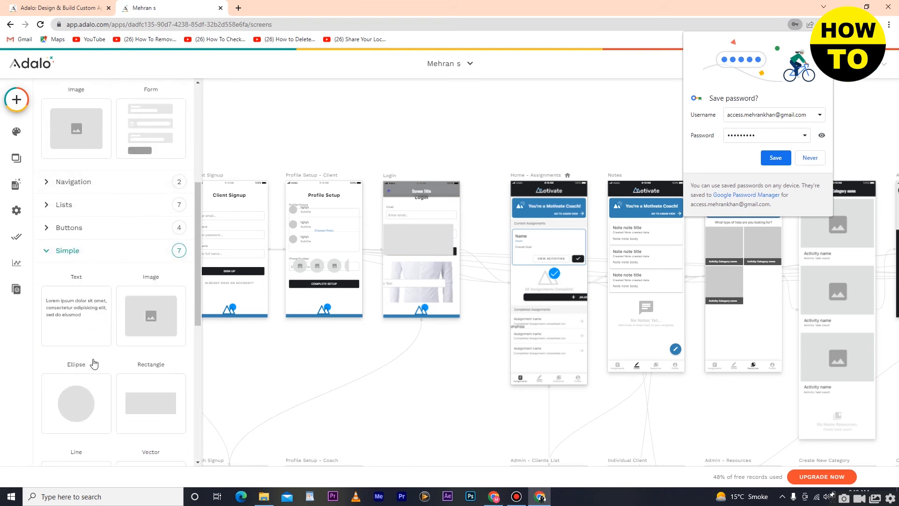
scroll(90, 424, "down", 2)
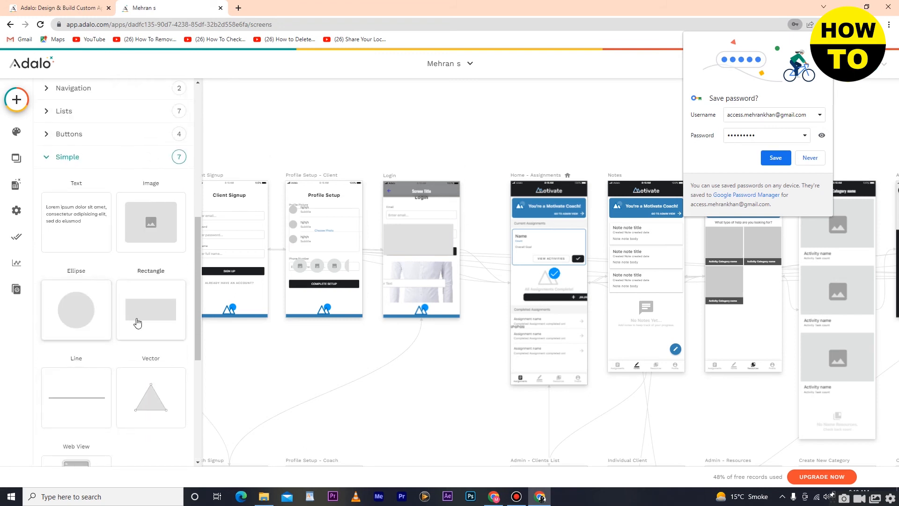
scroll(134, 408, "down", 3)
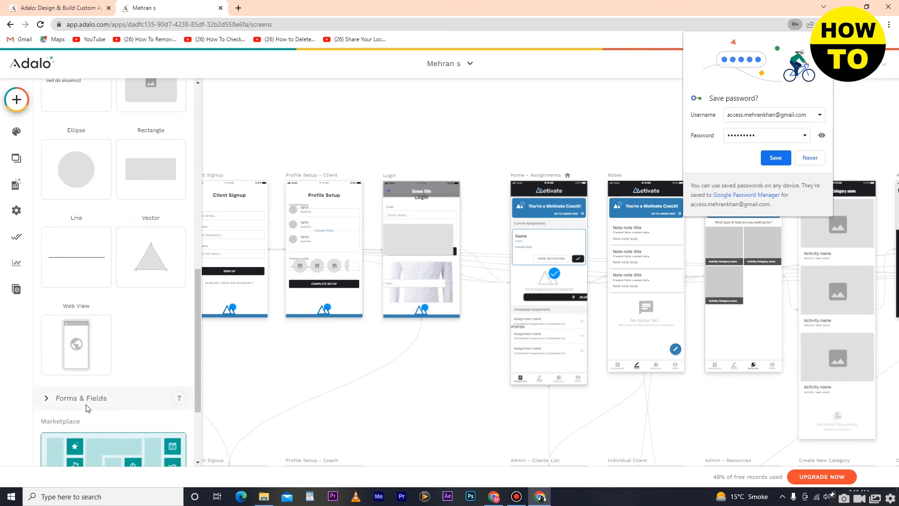
left_click(17, 100)
left_click(17, 100)
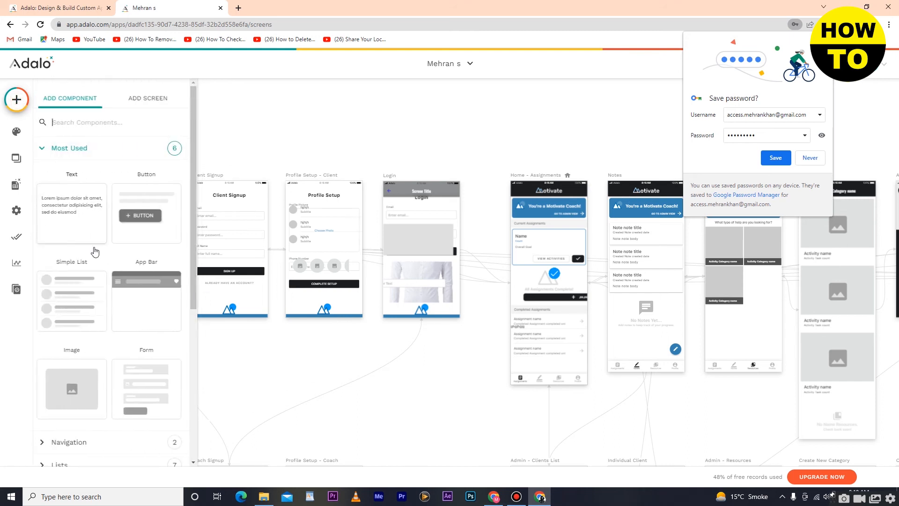
scroll(94, 262, "down", 5)
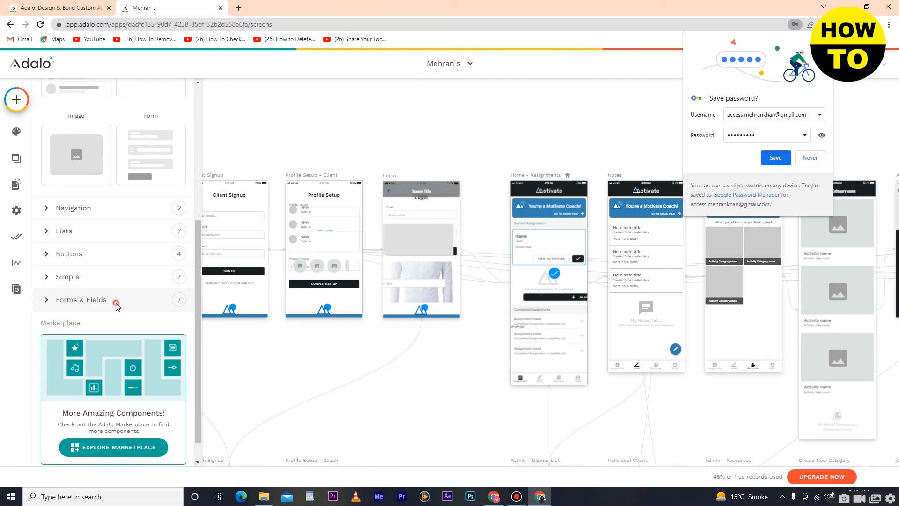
left_click(117, 304)
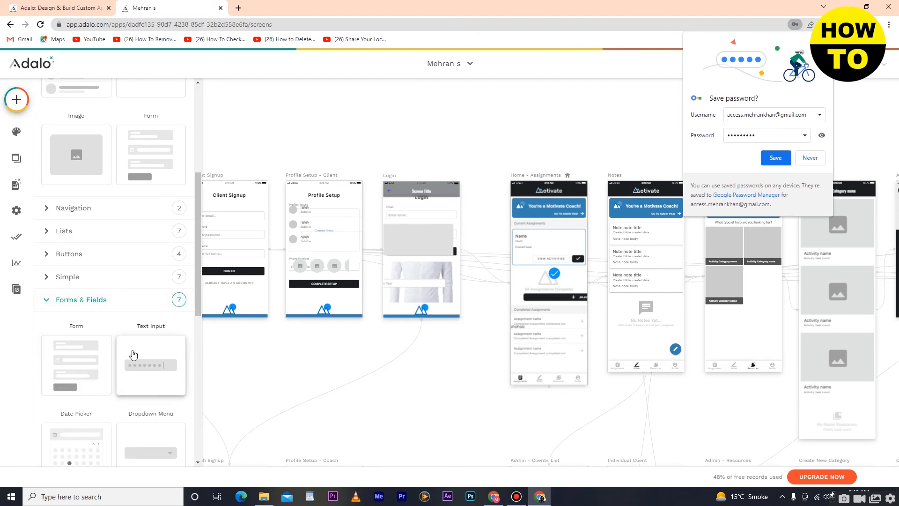
scroll(131, 360, "down", 4)
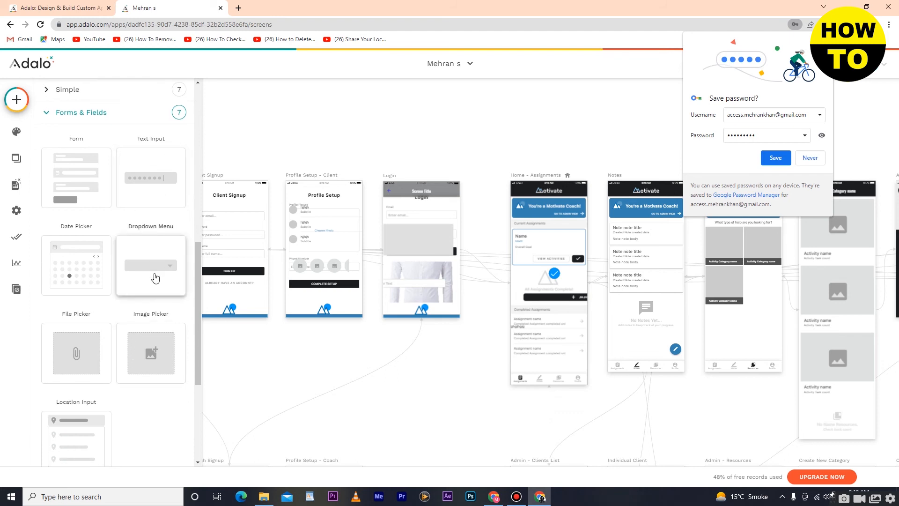
scroll(127, 349, "down", 4)
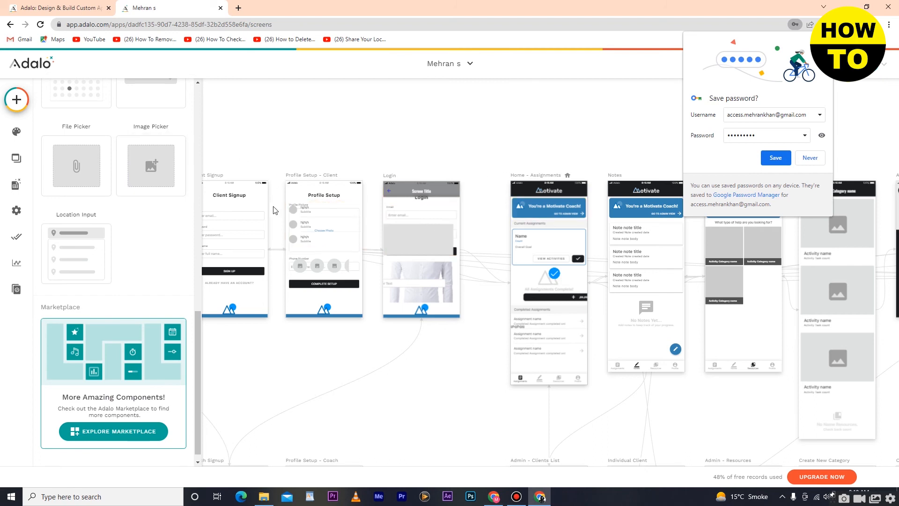
scroll(276, 210, "up", 3)
scroll(276, 210, "down", 7)
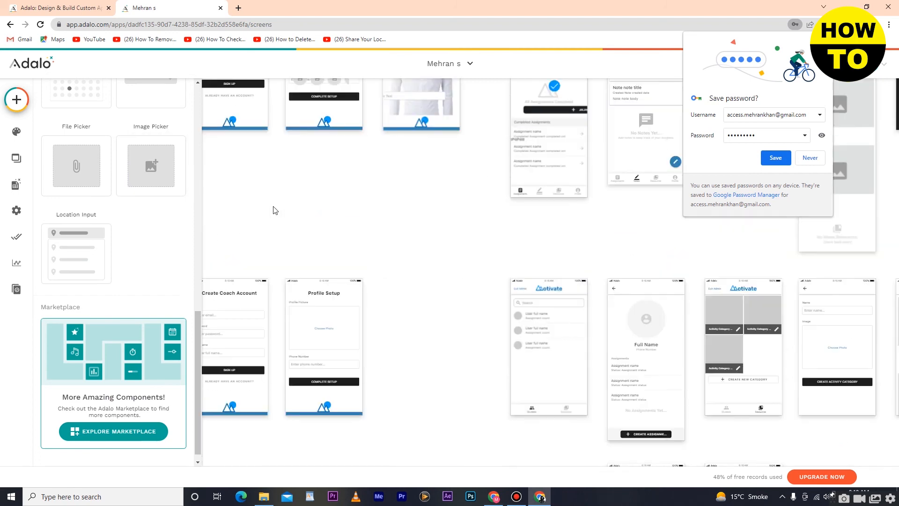
Show the Branding colours: primary #1b1e1f, secondary #3481b2, background #FFFFFF, text #424242.
scroll(275, 210, "down", 2)
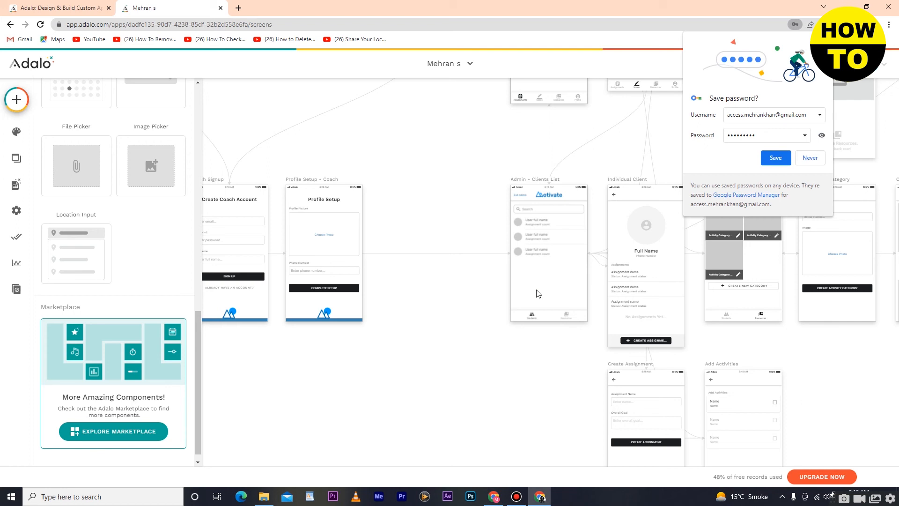
left_click(17, 133)
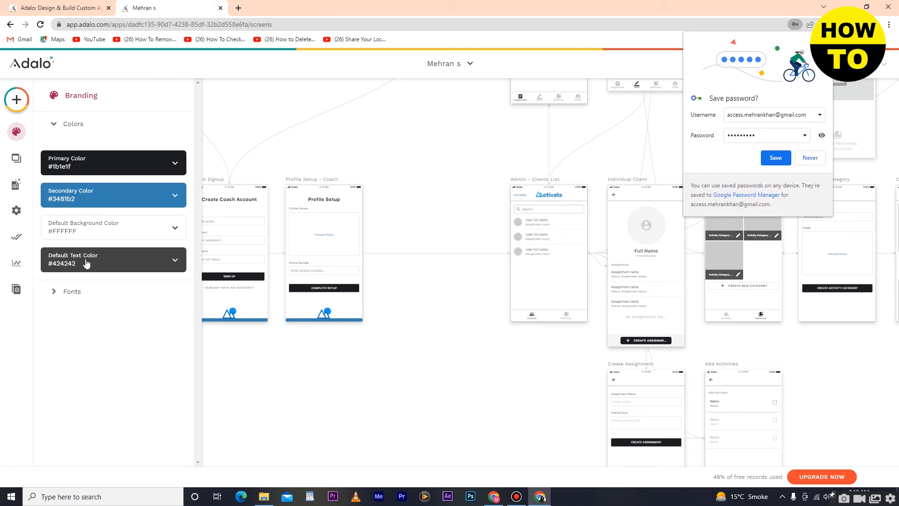
Keep Oswald for headings and Standard System Font for body, then list the app's screens.
left_click(74, 298)
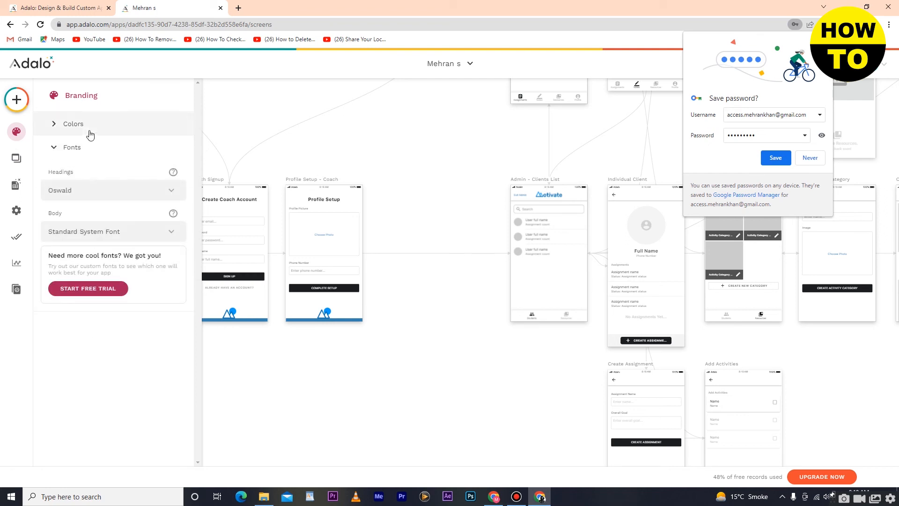
left_click(79, 190)
left_click(55, 278)
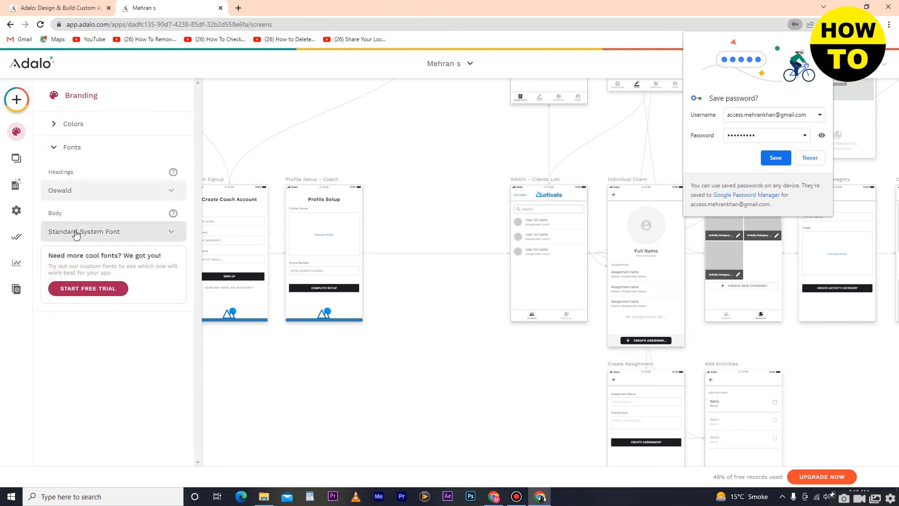
left_click(75, 232)
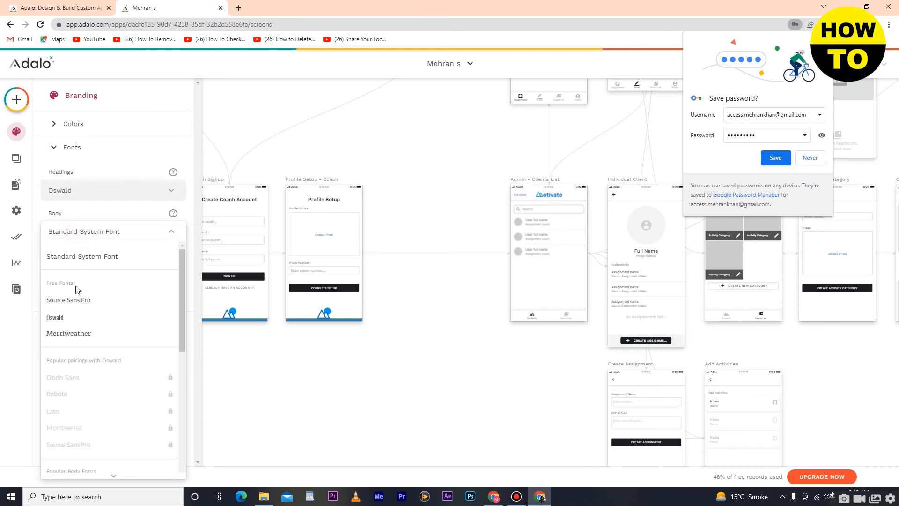
left_click(89, 262)
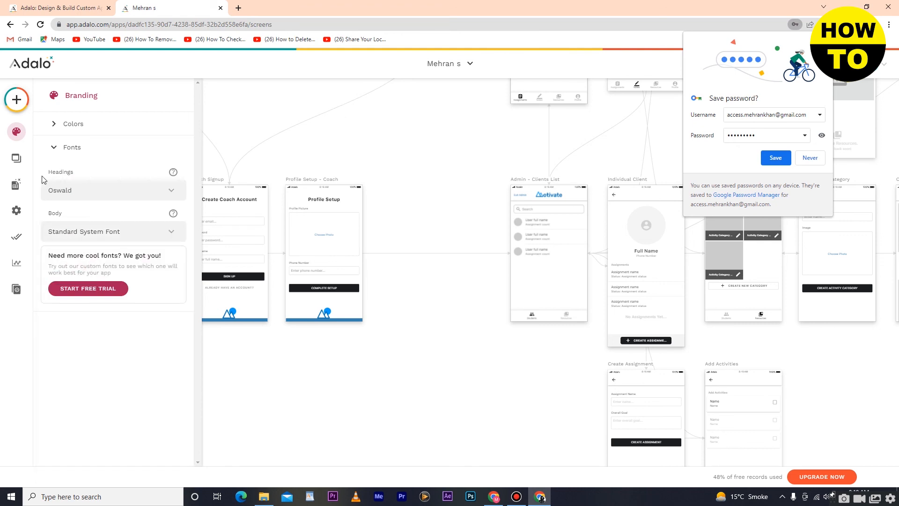
left_click(19, 161)
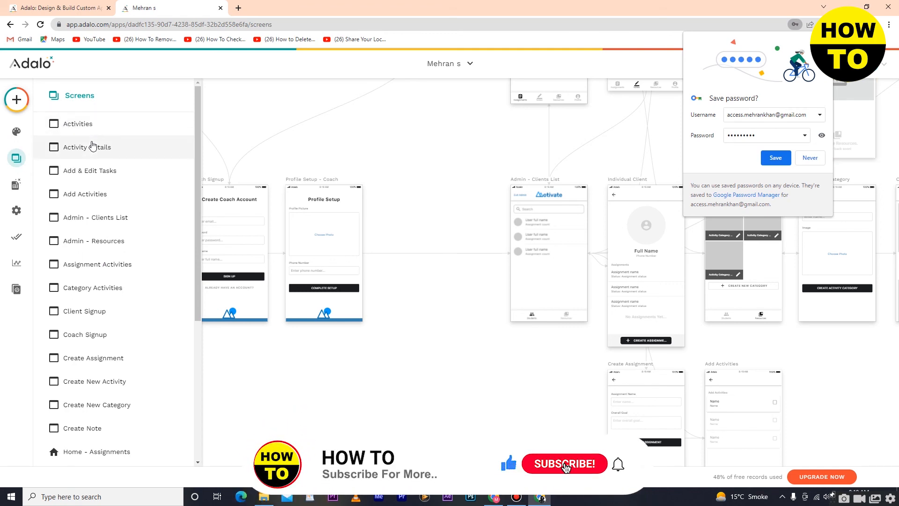
Inspect the component lists of the Add Activities and Category Activities screens.
left_click(99, 195)
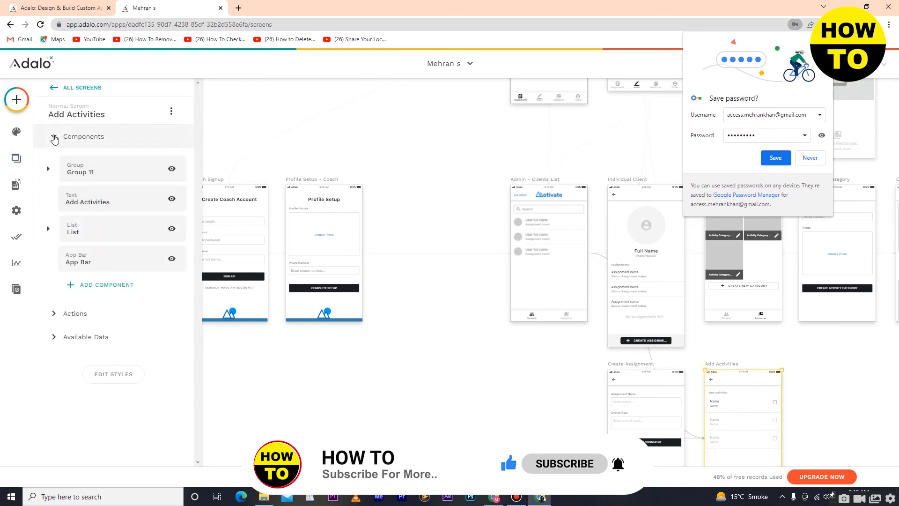
left_click(80, 138)
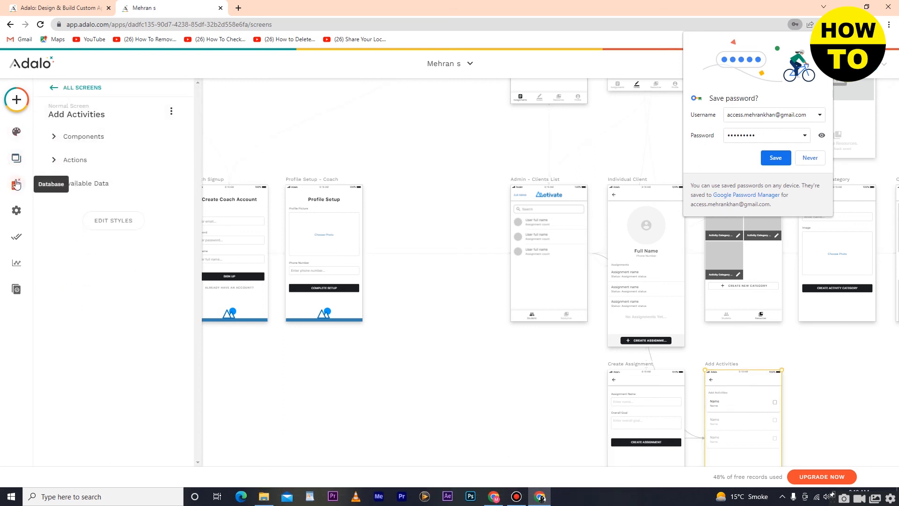
left_click(16, 158)
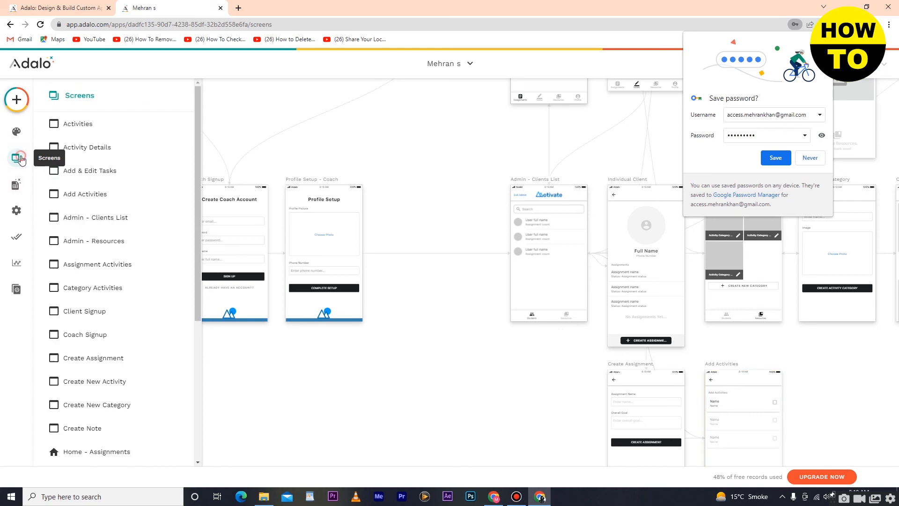
left_click(117, 289)
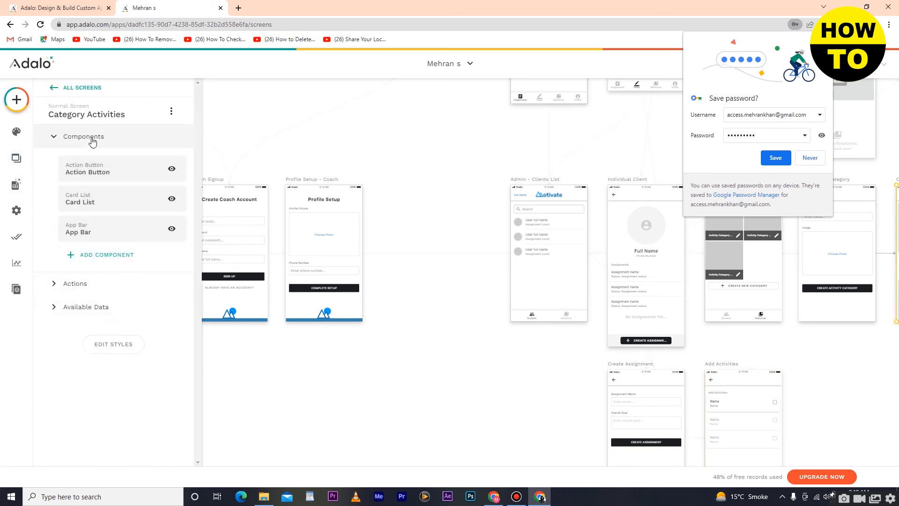
left_click(16, 157)
scroll(99, 279, "down", 4)
scroll(99, 278, "down", 2)
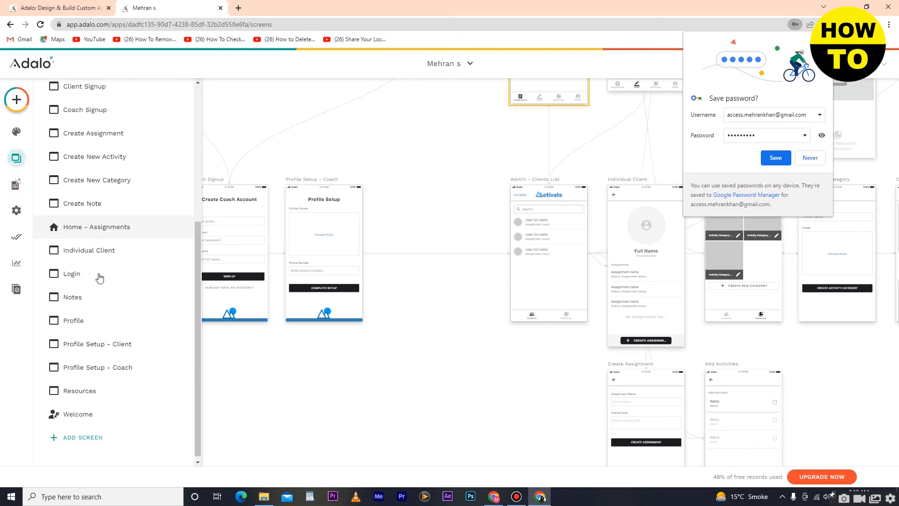
Check the Login screen's App Bar 2 settings, then show the database collections.
left_click(80, 270)
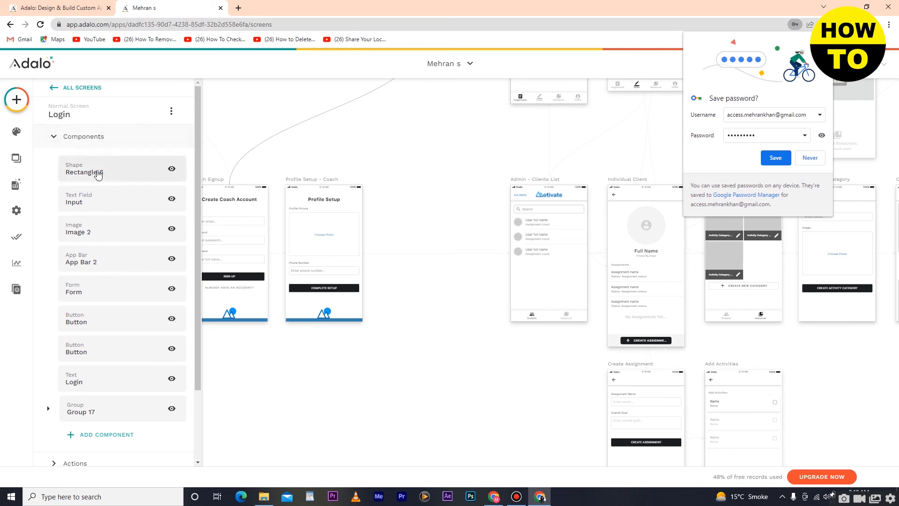
left_click(99, 260)
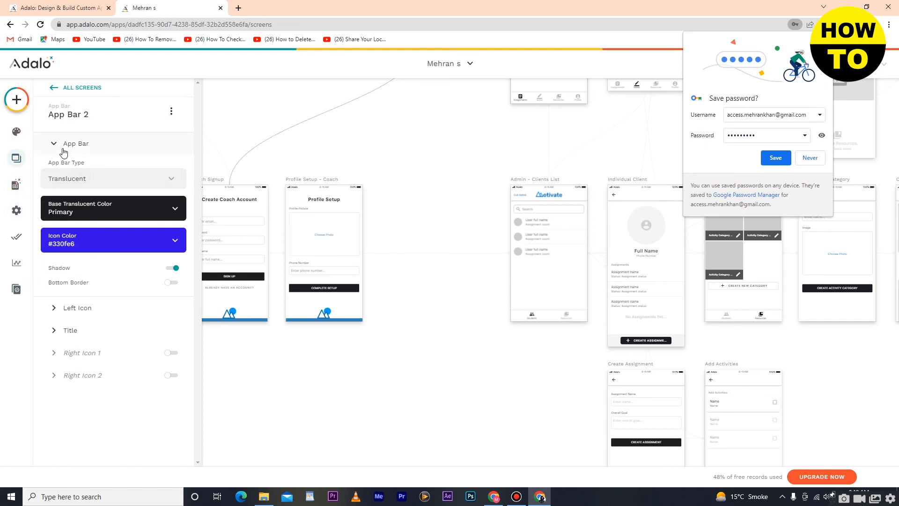
left_click(16, 185)
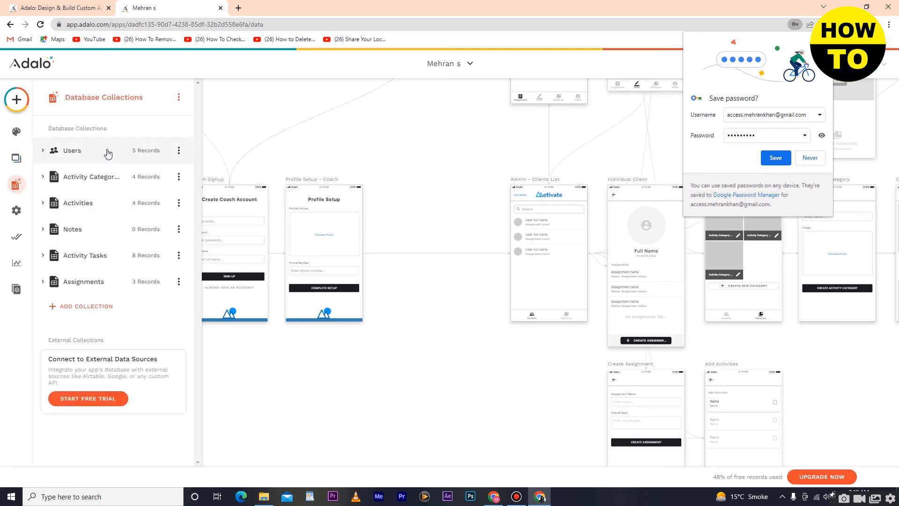
Review the five Users records in the records table, then close it.
left_click(179, 151)
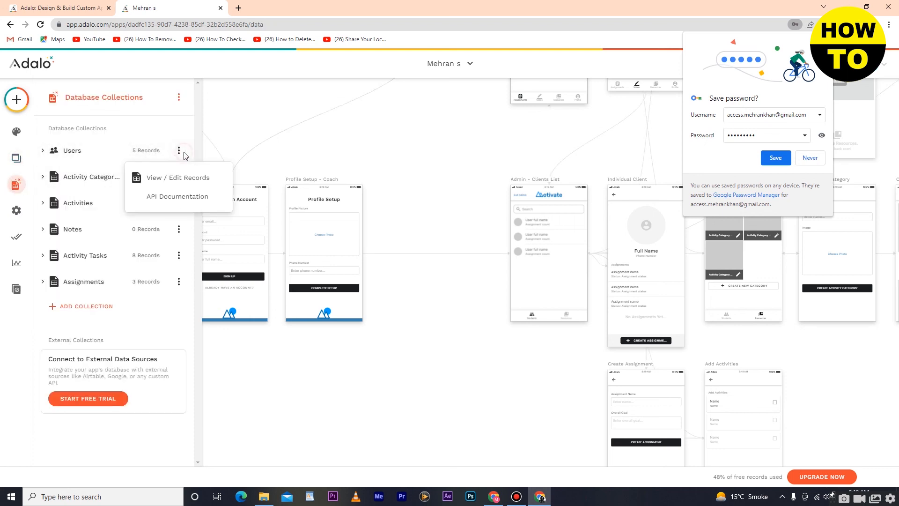
left_click(186, 179)
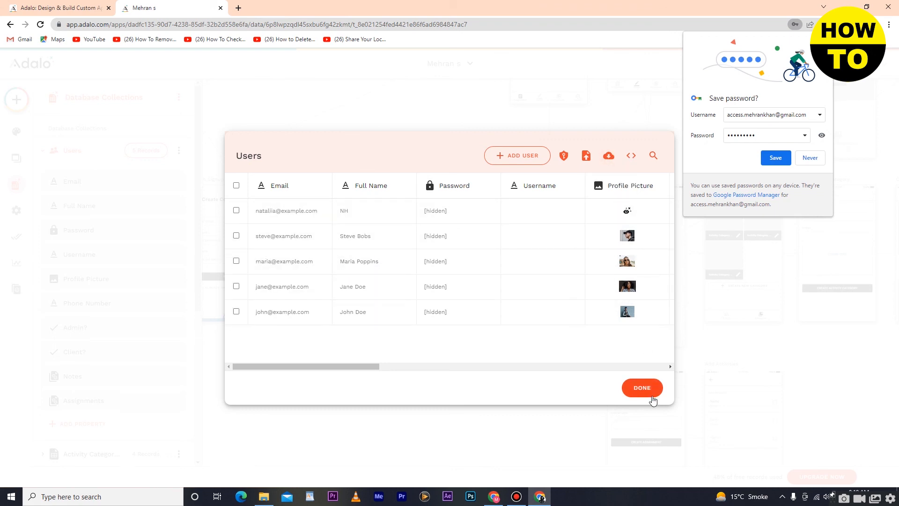
left_click(741, 260)
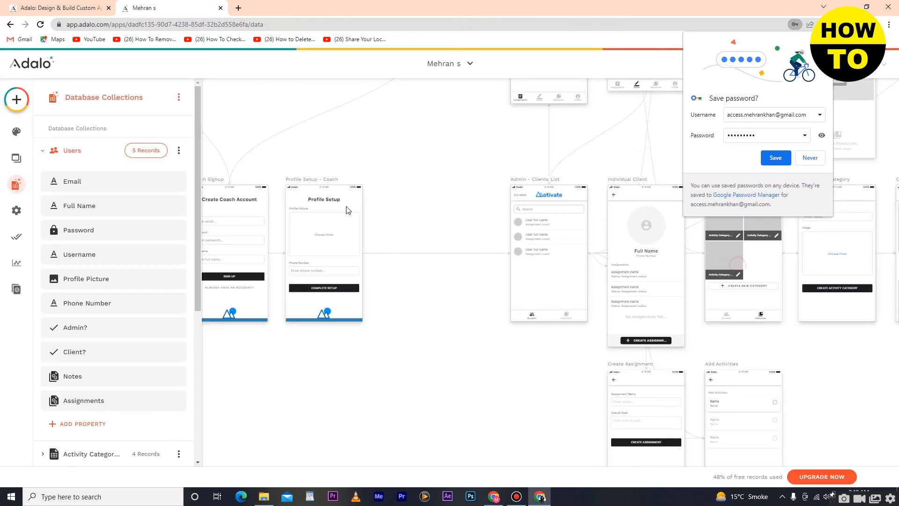
Review the App Settings, then show the Android, iOS and Progressive Web App publishing options.
left_click(16, 211)
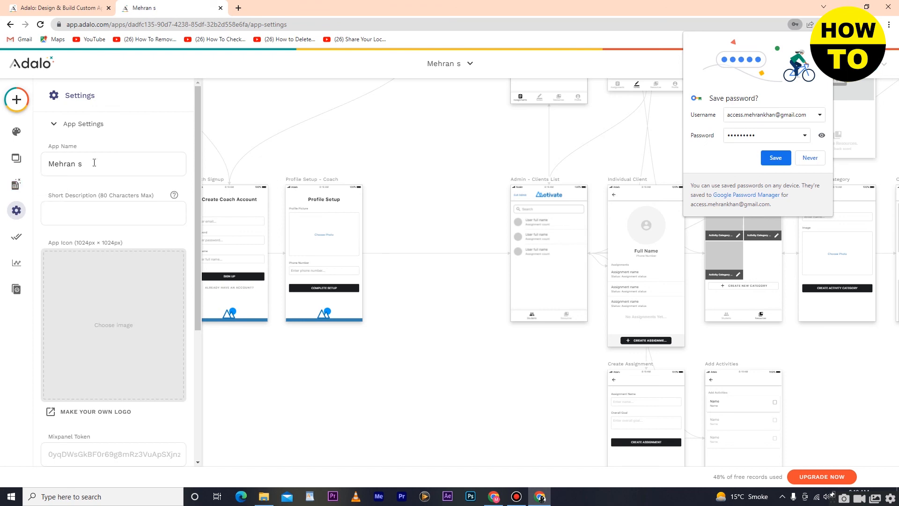
scroll(97, 167, "down", 2)
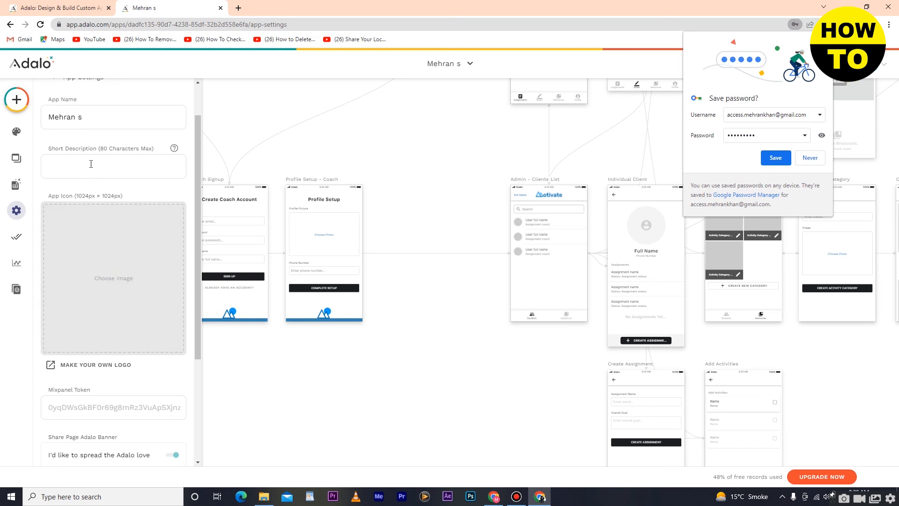
scroll(91, 164, "down", 3)
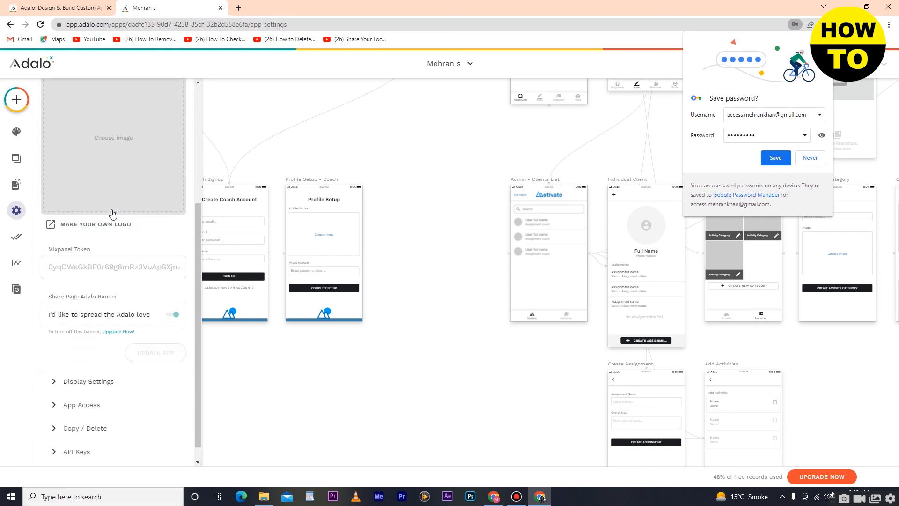
scroll(110, 199, "up", 3)
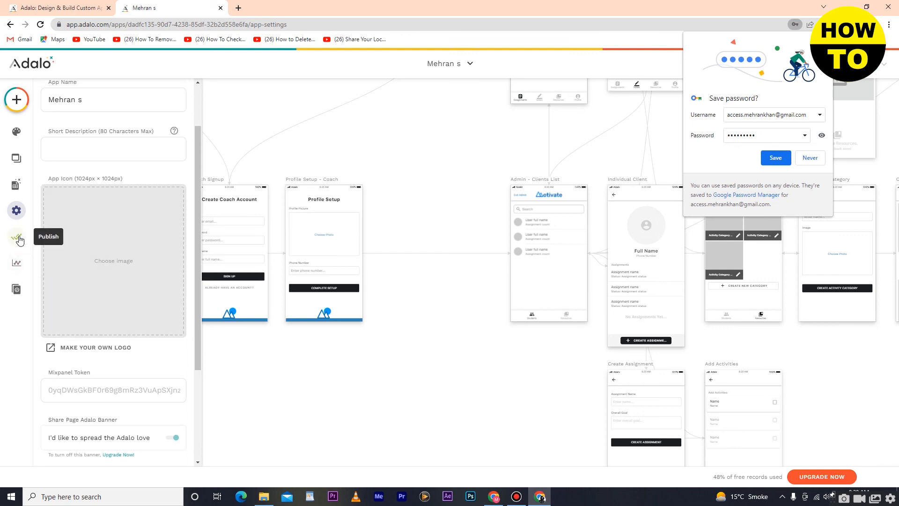
left_click(17, 238)
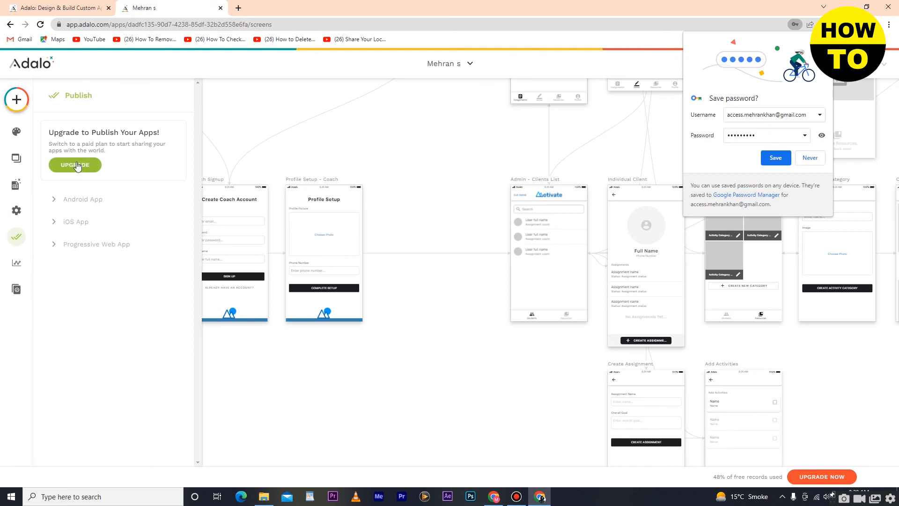
Review Analytics showing 0 users and Version History showing 0/10 saved design versions, then close it.
left_click(17, 266)
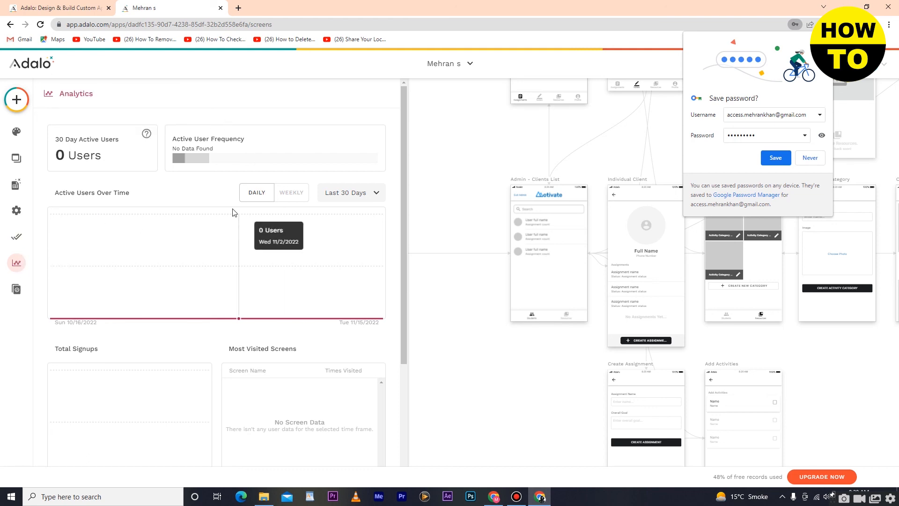
left_click(17, 290)
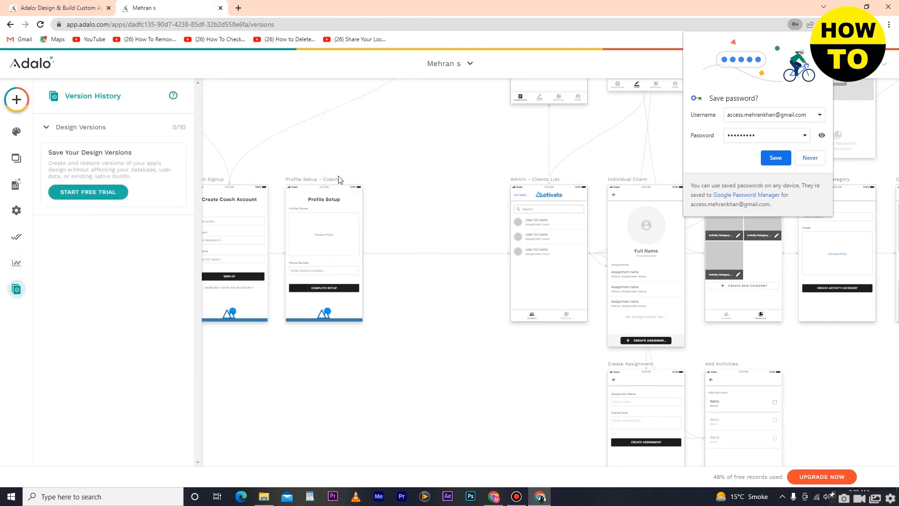
left_click(312, 136)
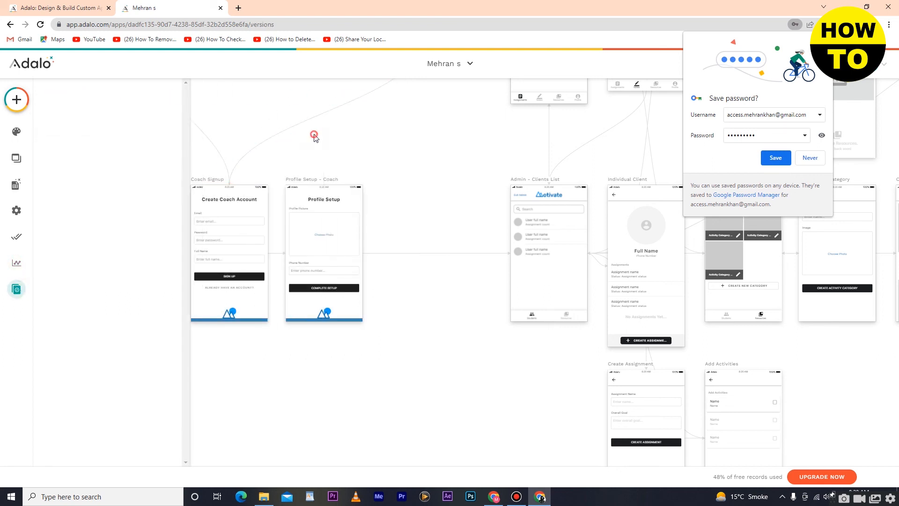